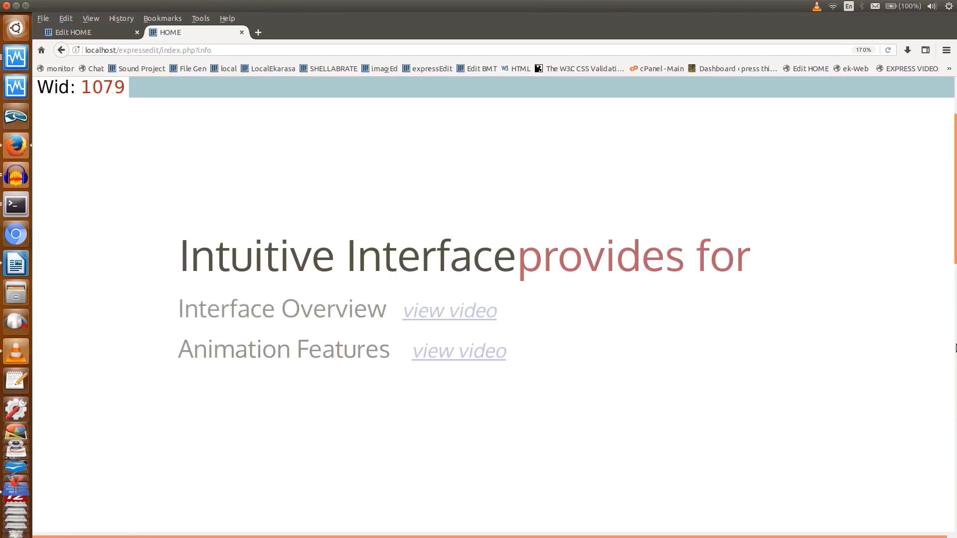
Look through the HOME page's nested columns and posts in edit mode down to the page end, and return to its start
key("ctrl+Tab")
scroll(820, 180, "down", 8)
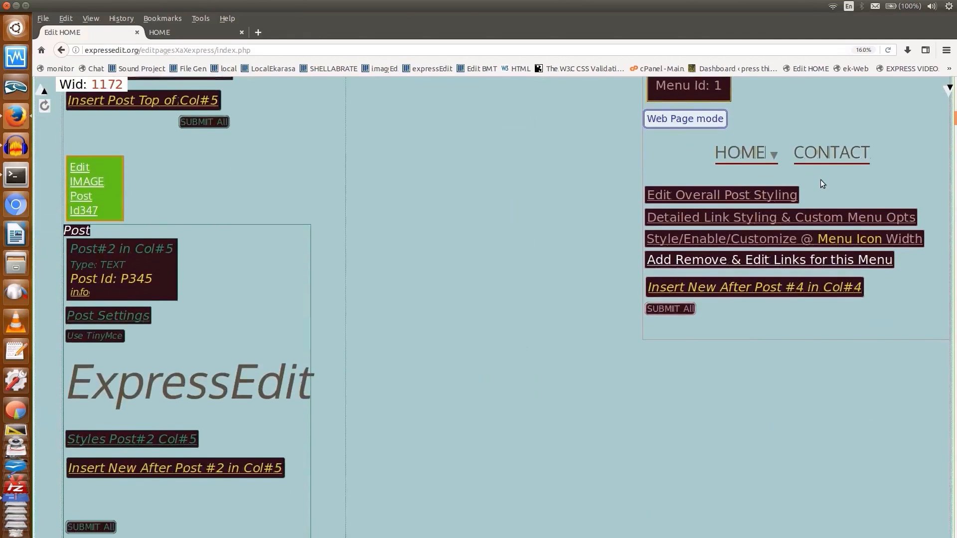
scroll(822, 183, "down", 14)
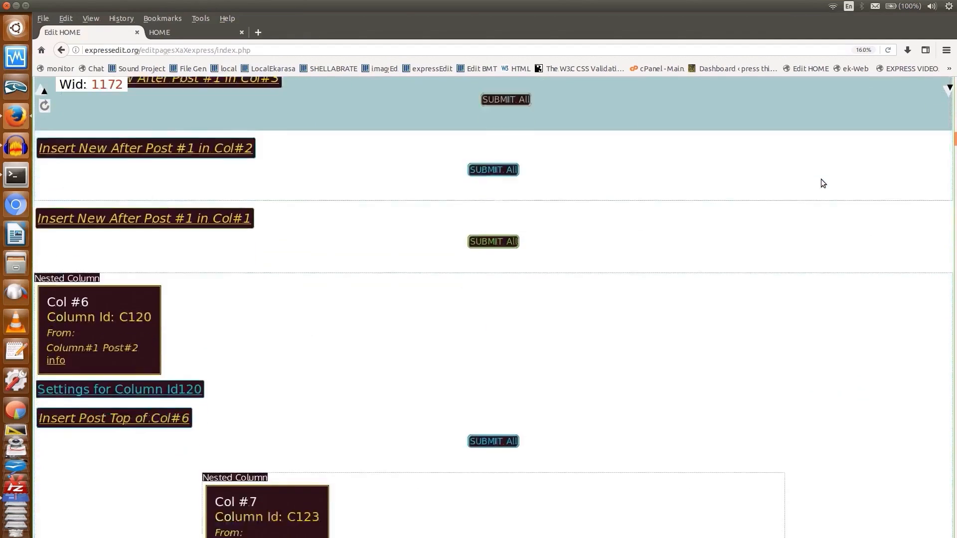
scroll(822, 178, "down", 12)
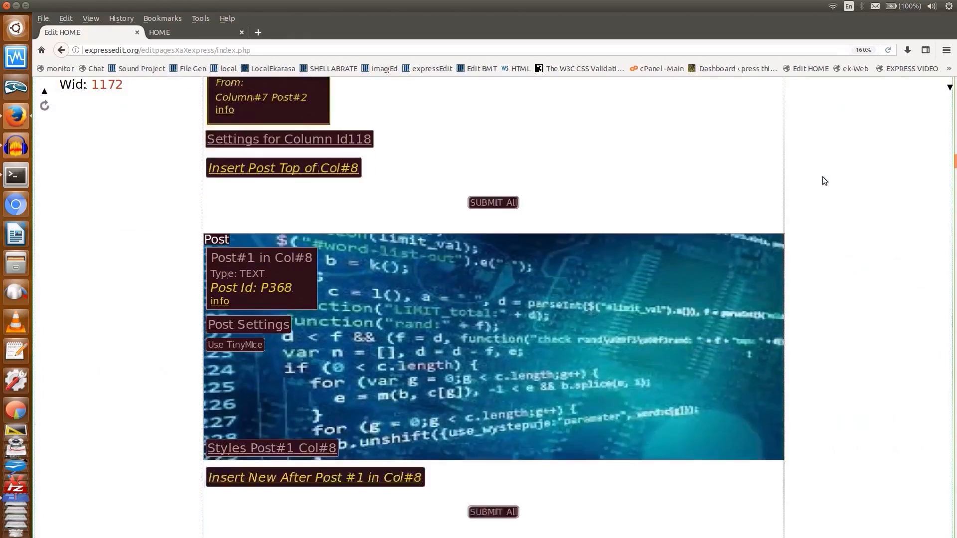
scroll(822, 177, "down", 11)
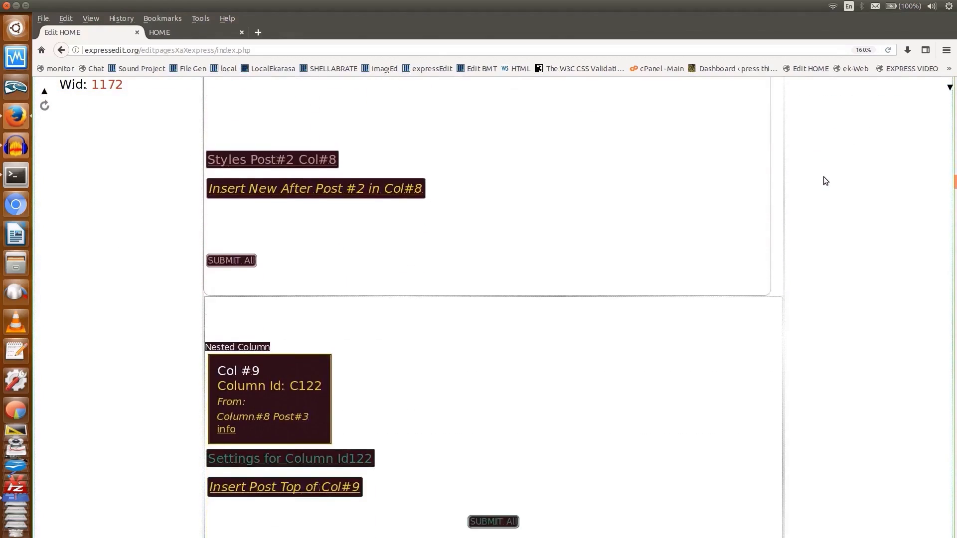
scroll(826, 181, "down", 11)
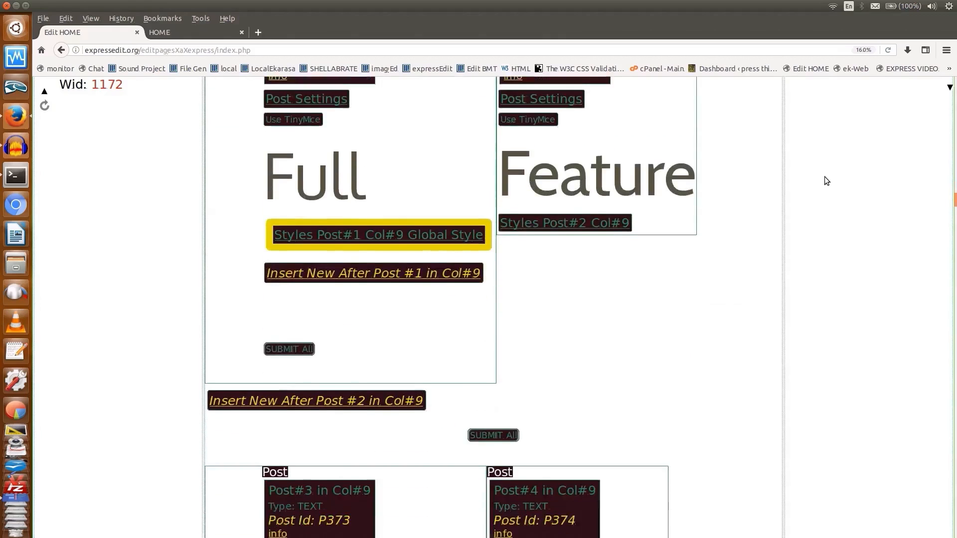
scroll(826, 180, "down", 13)
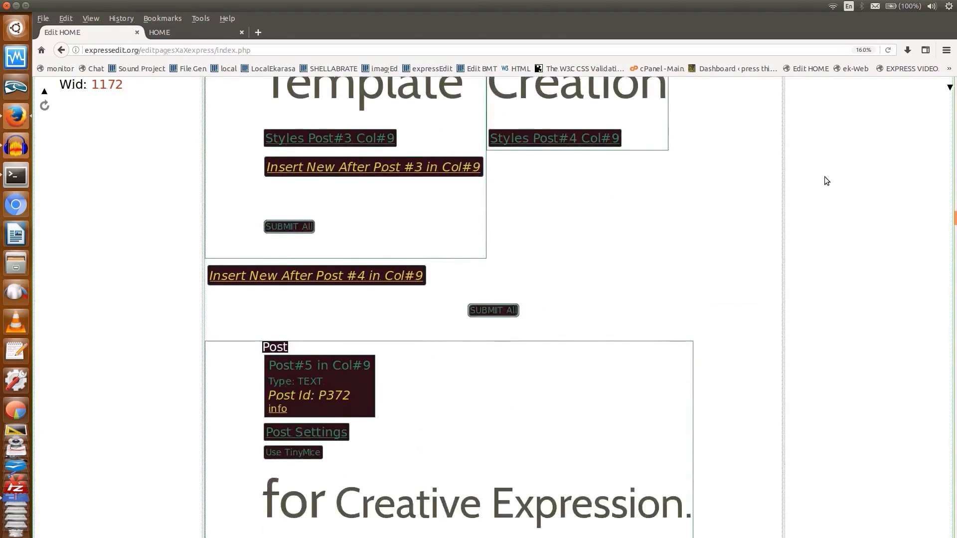
scroll(826, 181, "down", 13)
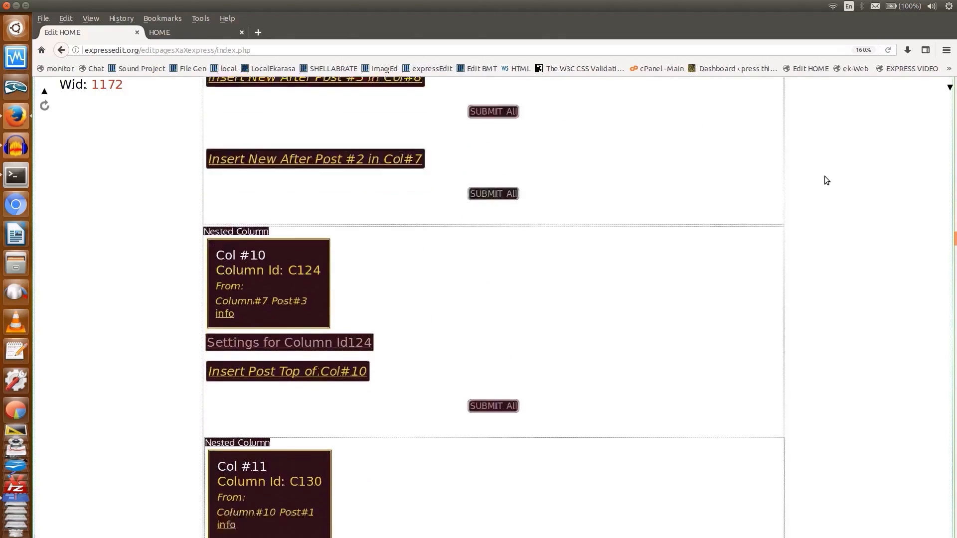
scroll(826, 180, "down", 11)
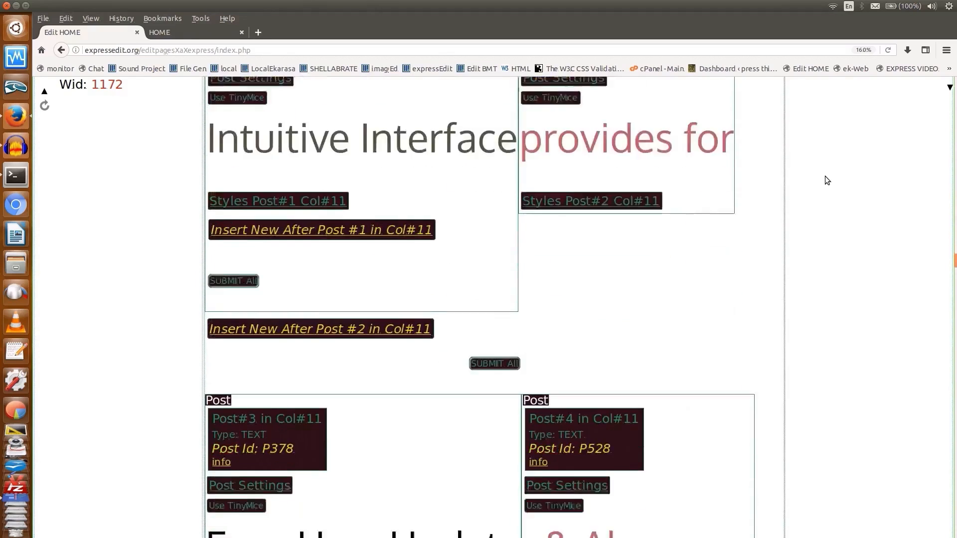
scroll(826, 176, "down", 12)
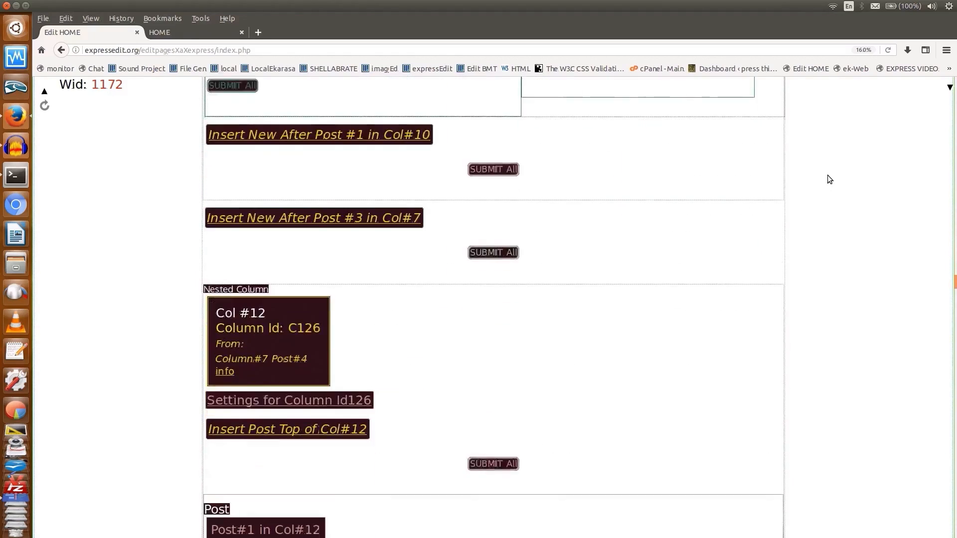
scroll(830, 179, "down", 12)
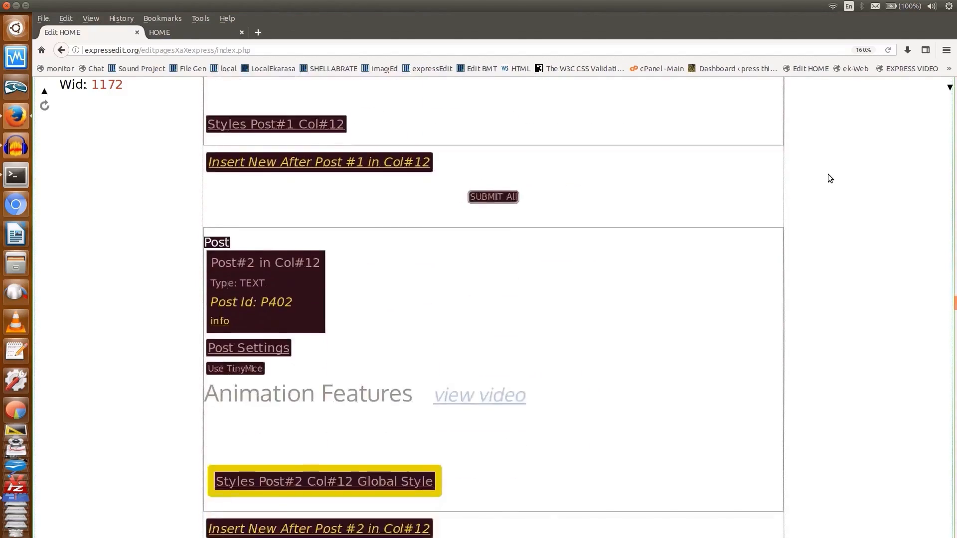
scroll(829, 178, "down", 12)
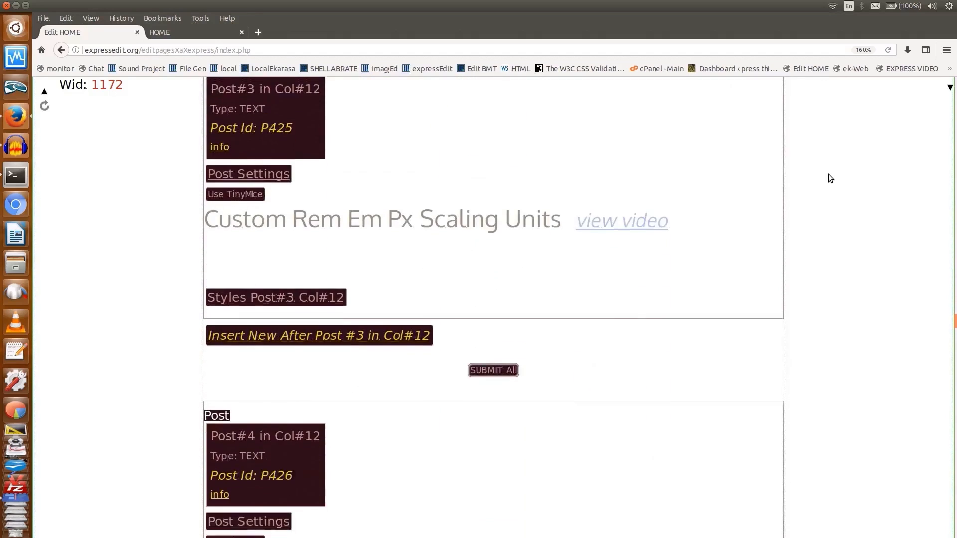
scroll(831, 178, "down", 12)
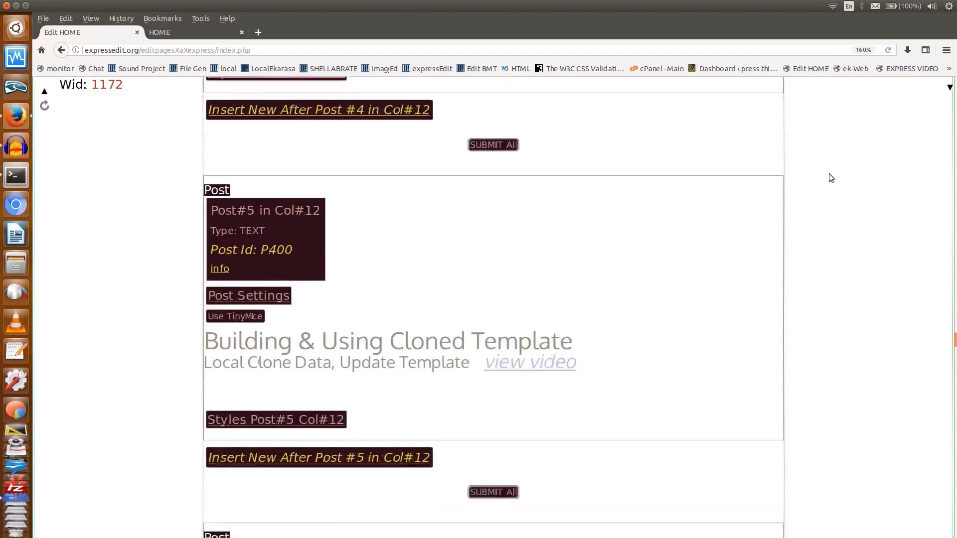
scroll(831, 178, "down", 12)
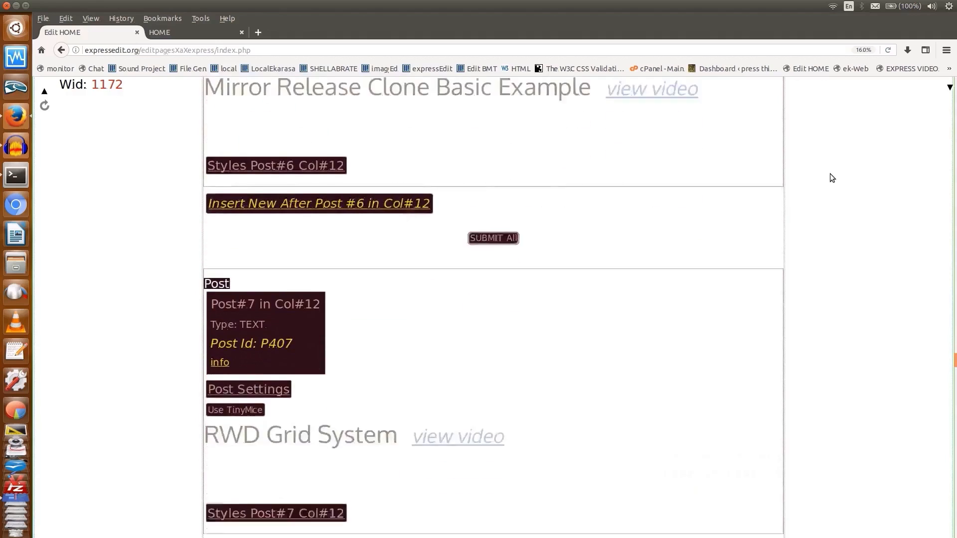
scroll(830, 178, "down", 12)
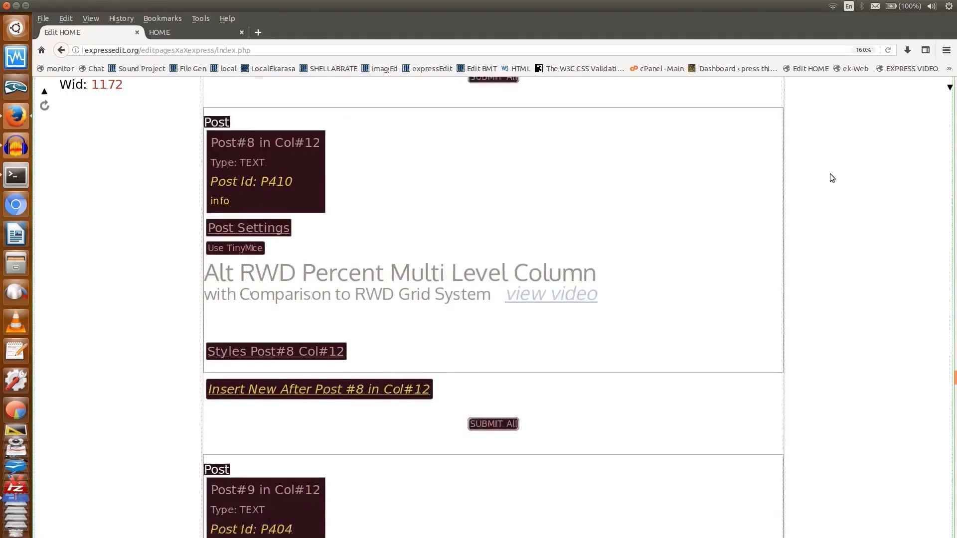
scroll(831, 178, "down", 11)
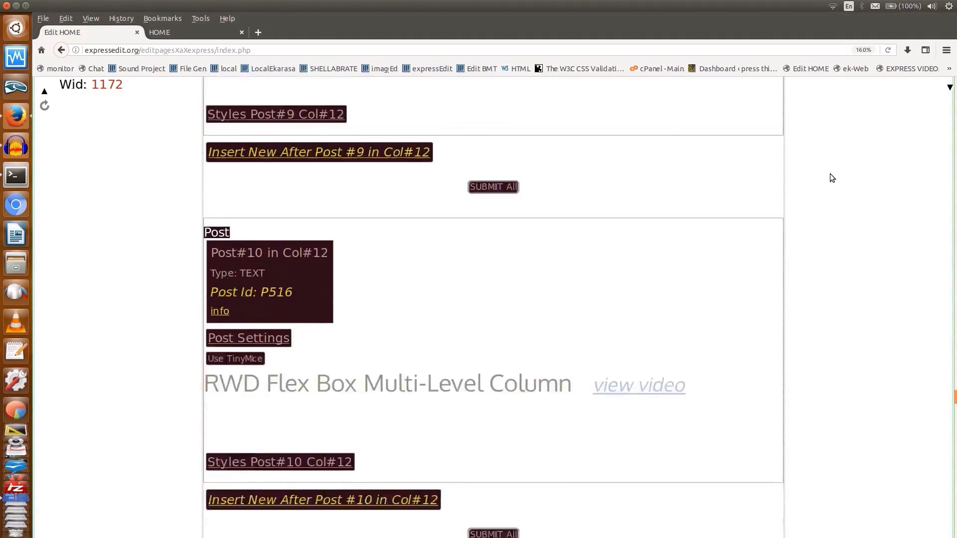
scroll(831, 178, "down", 12)
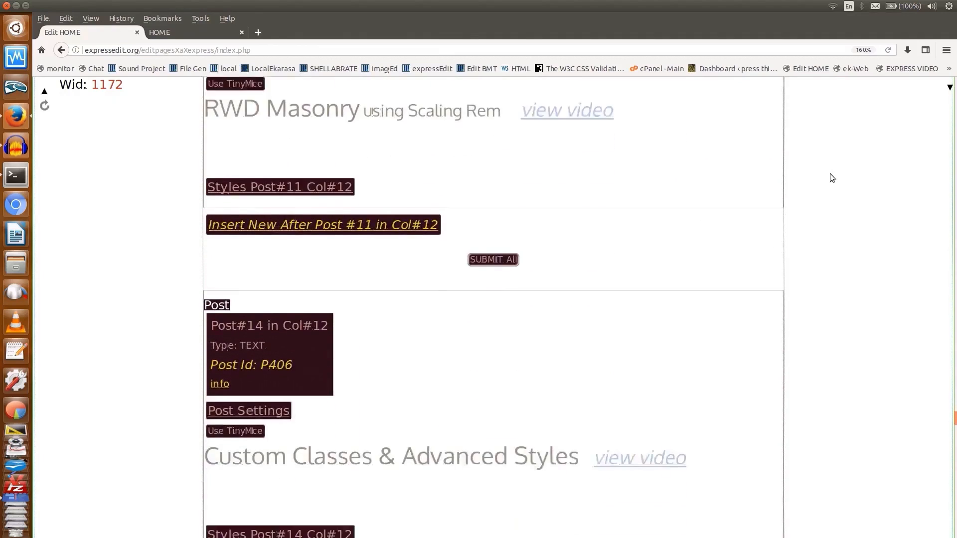
scroll(830, 174, "down", 11)
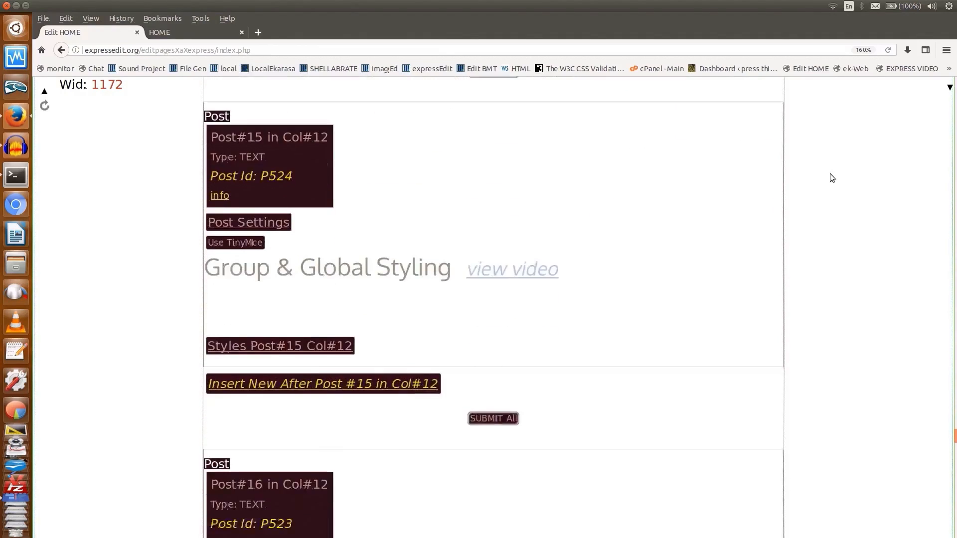
scroll(831, 178, "down", 4)
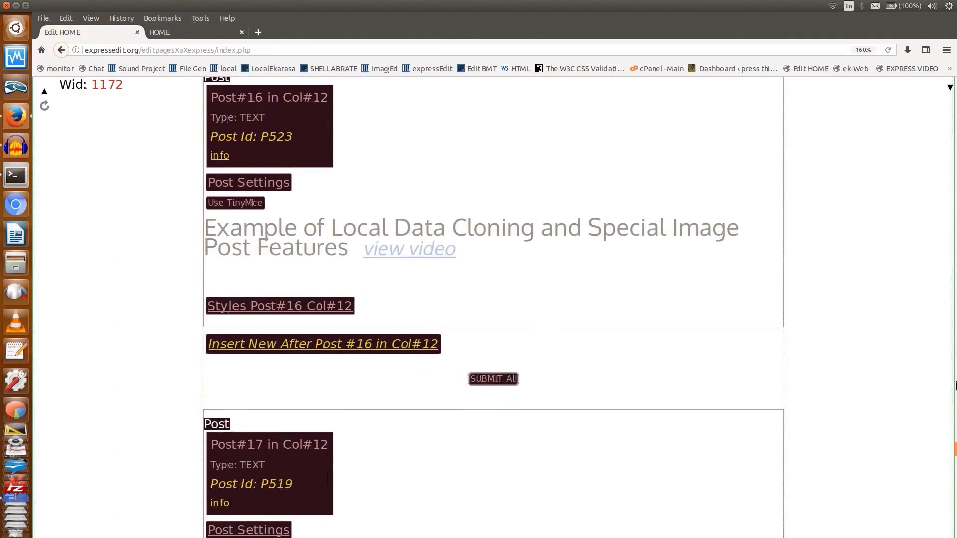
scroll(831, 177, "down", 20)
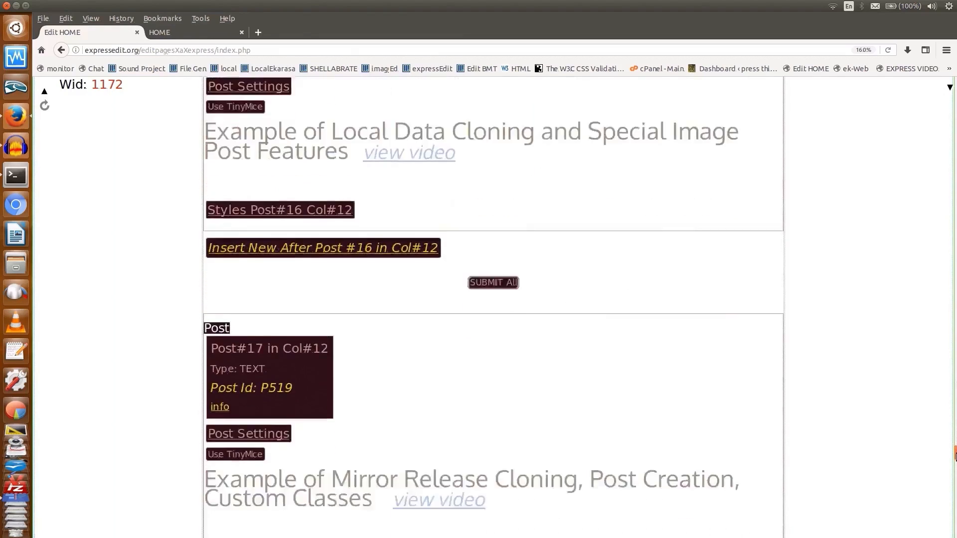
scroll(831, 177, "down", 5)
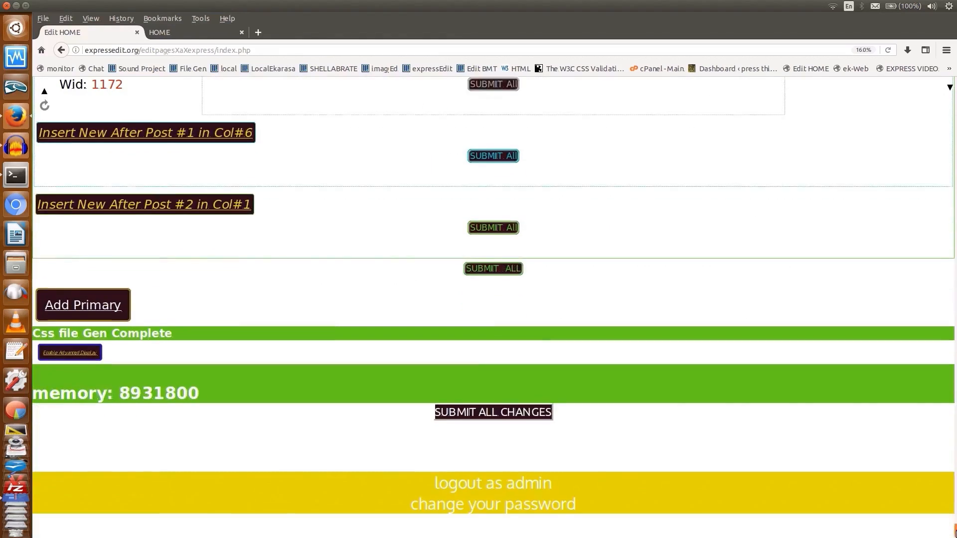
scroll(494, 307, "up", 20)
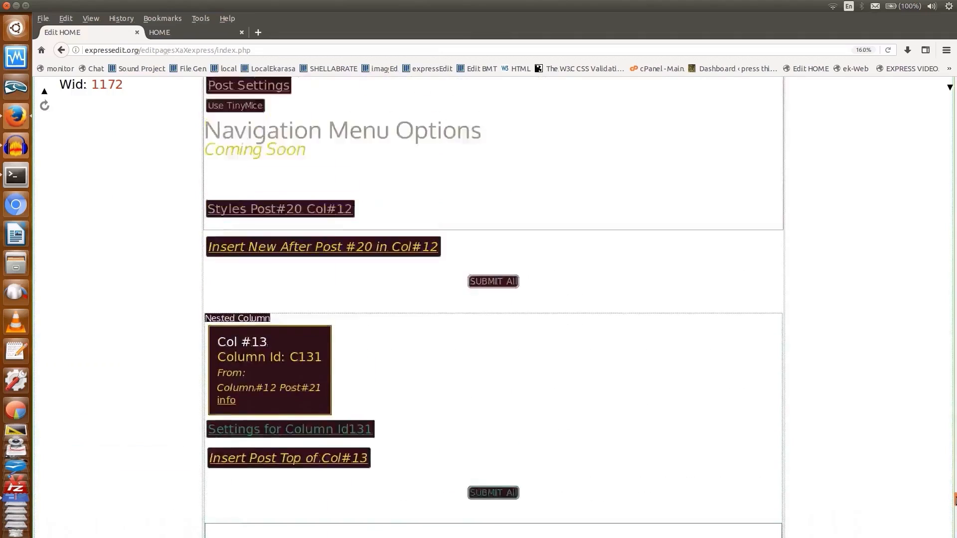
scroll(581, 194, "up", 1)
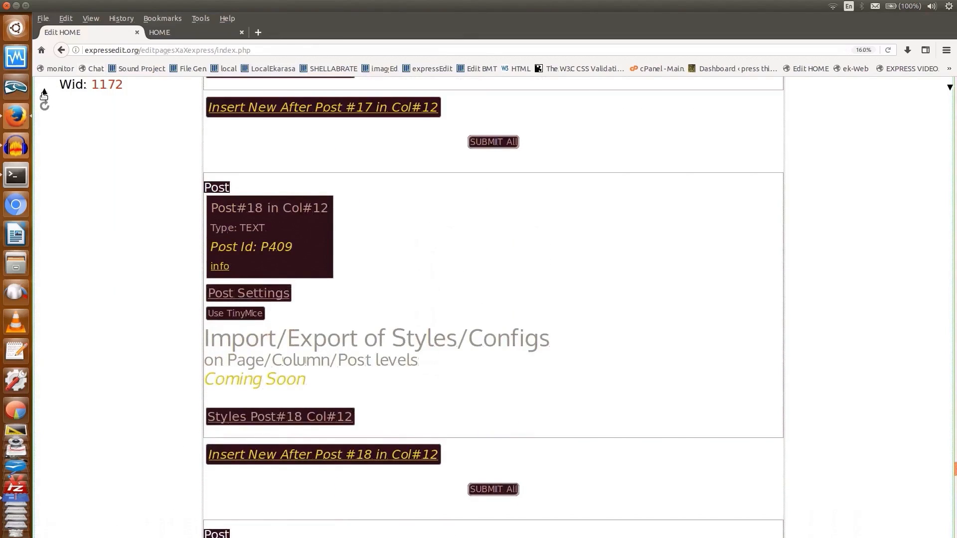
left_click(44, 93)
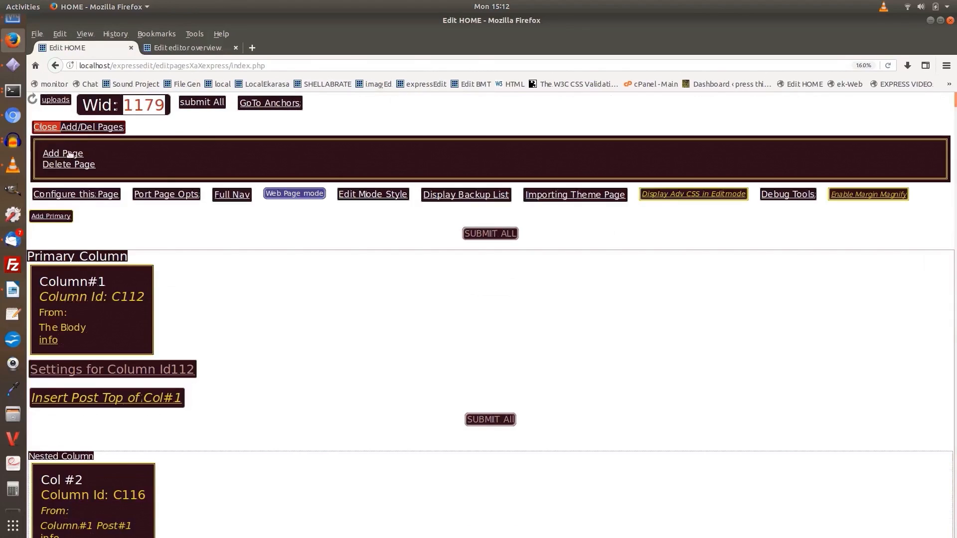
Add a page titled "Scaling" with HOME as the starter page for its initial configuration and styles
left_click(70, 154)
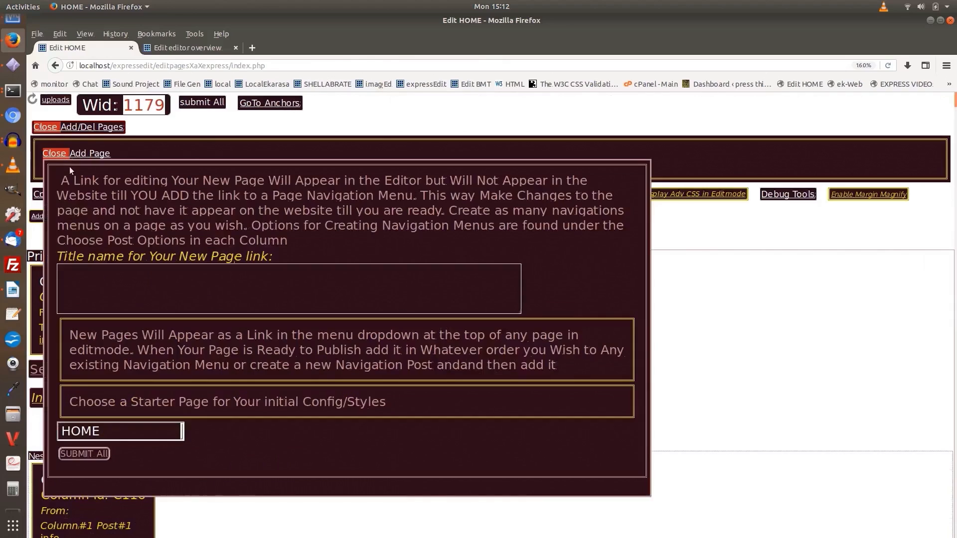
left_click(93, 272)
type("Scali")
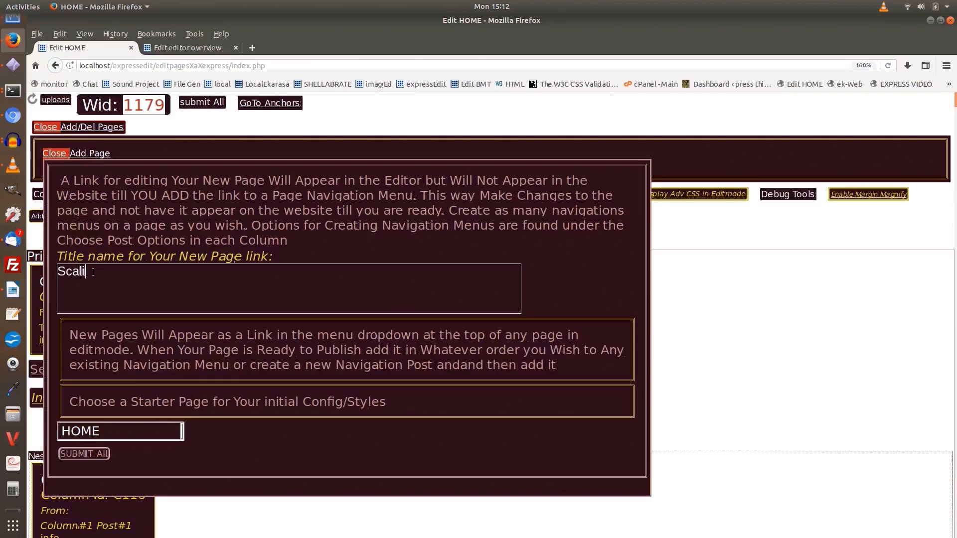
type("ng")
left_click(84, 454)
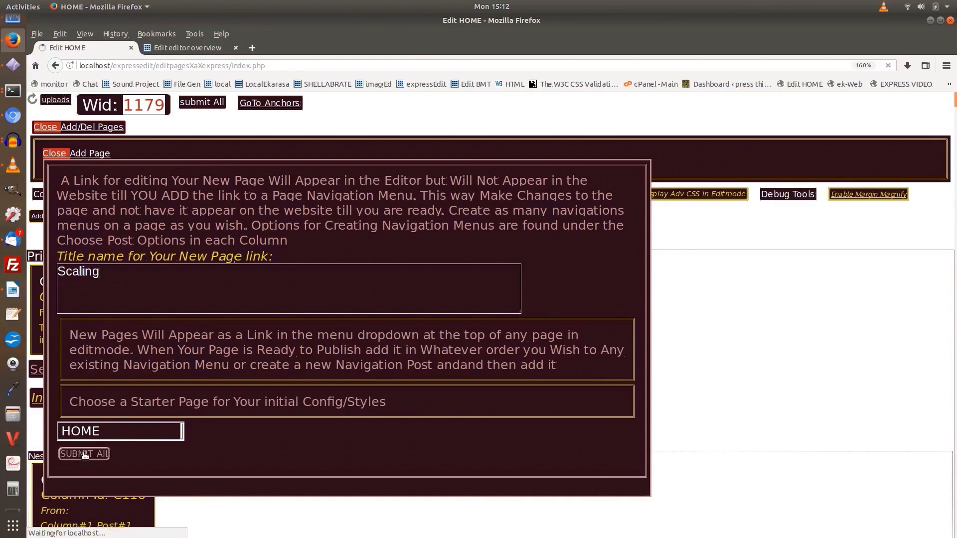
Open the newly created Scaling page's editor in its own browser tab and switch to it
right_click(286, 165)
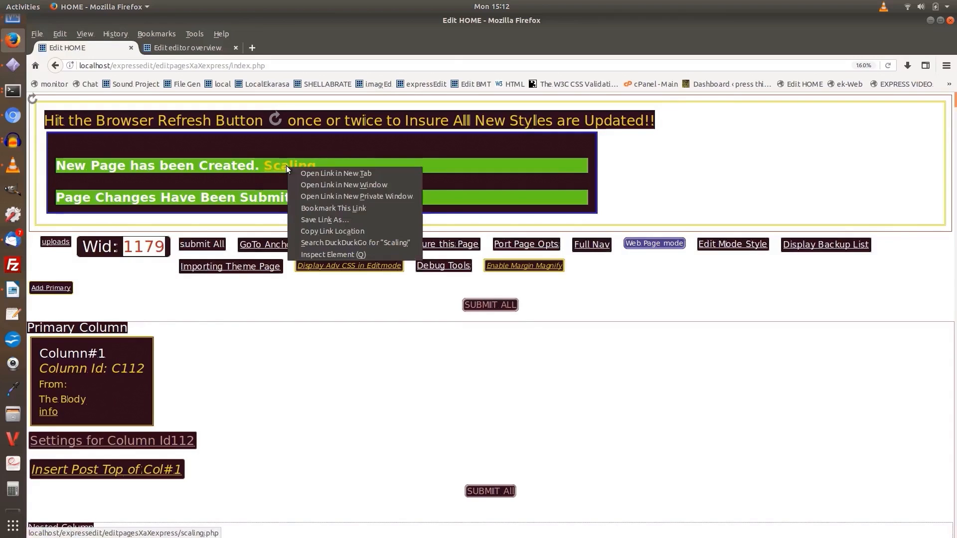
left_click(325, 174)
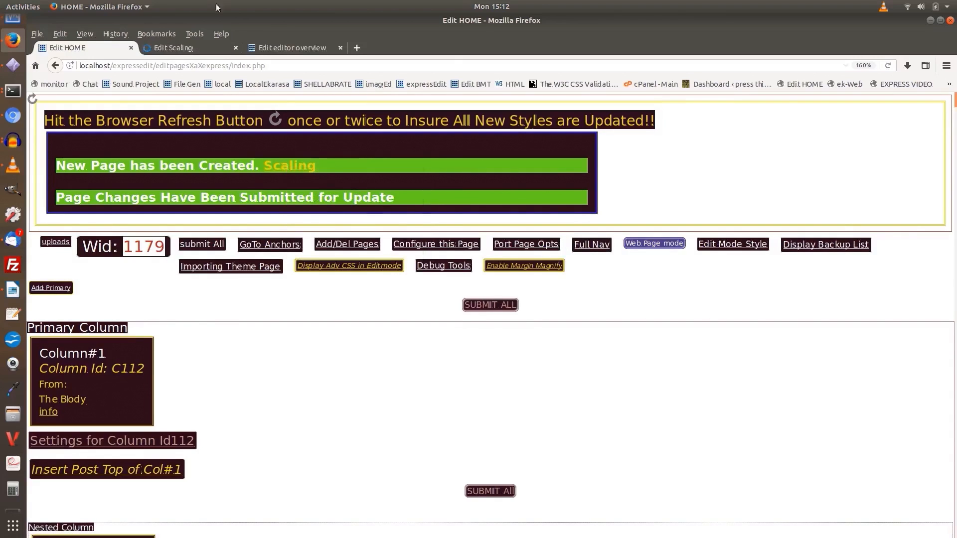
left_click(177, 48)
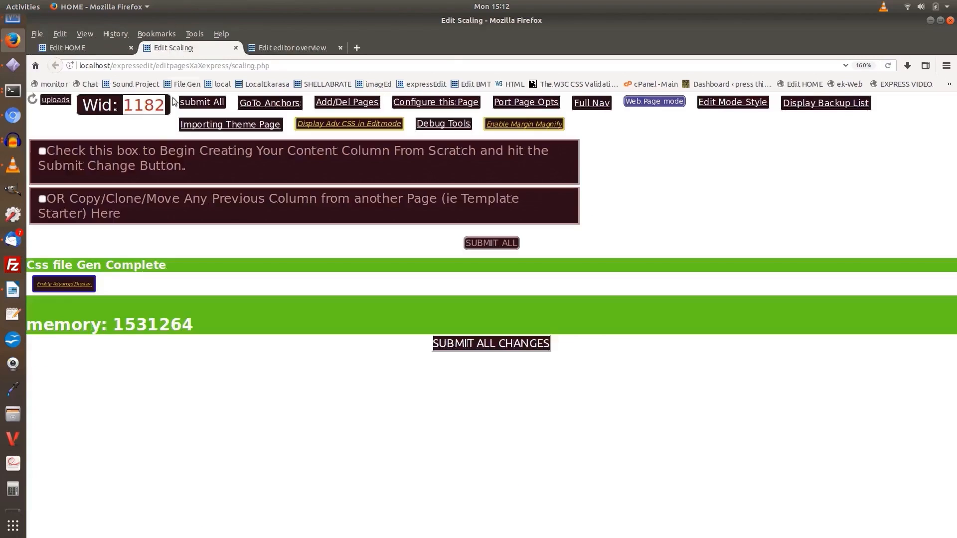
Choose to copy, clone or move a previous column from another page onto the Scaling page and submit the choice
left_click(52, 151)
left_click(43, 148)
left_click(43, 200)
left_click(501, 244)
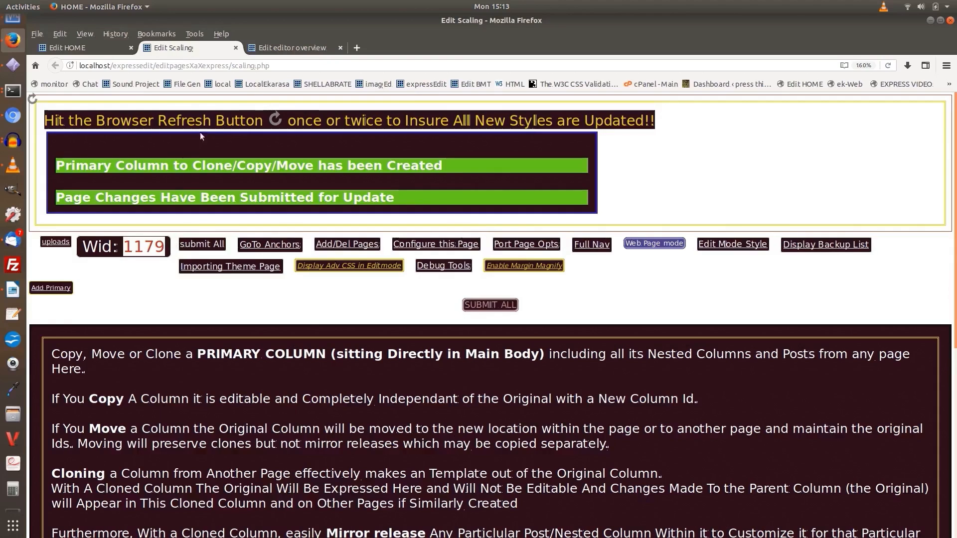
Clone the editor overview page's primary column, Column Id C143, into the Scaling page and refresh the page
left_click(303, 49)
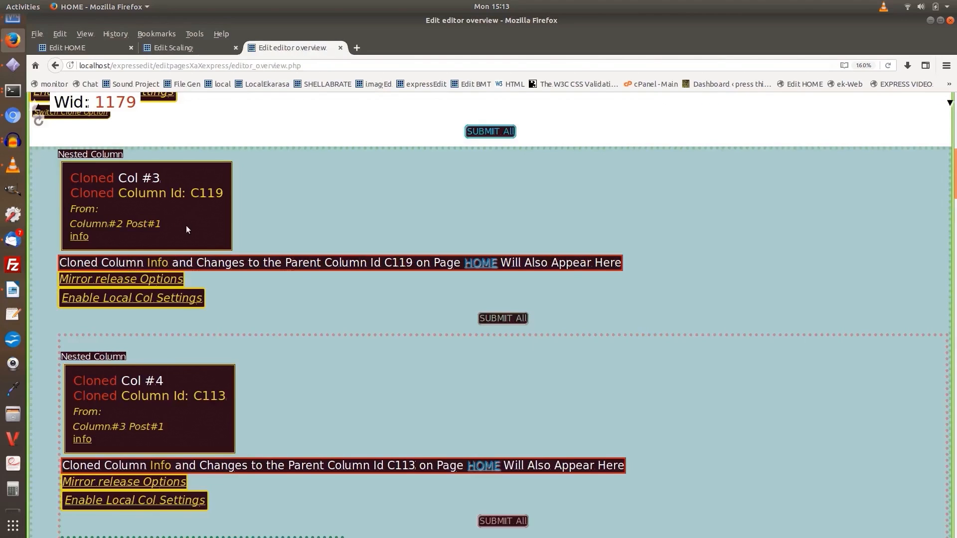
scroll(186, 224, "up", 10)
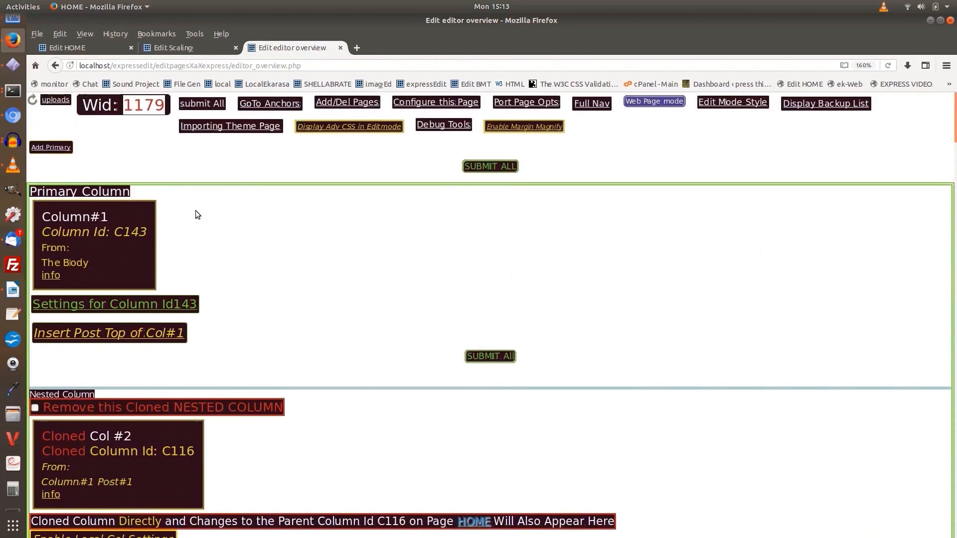
left_click(150, 48)
scroll(122, 255, "down", 5)
scroll(122, 255, "down", 3)
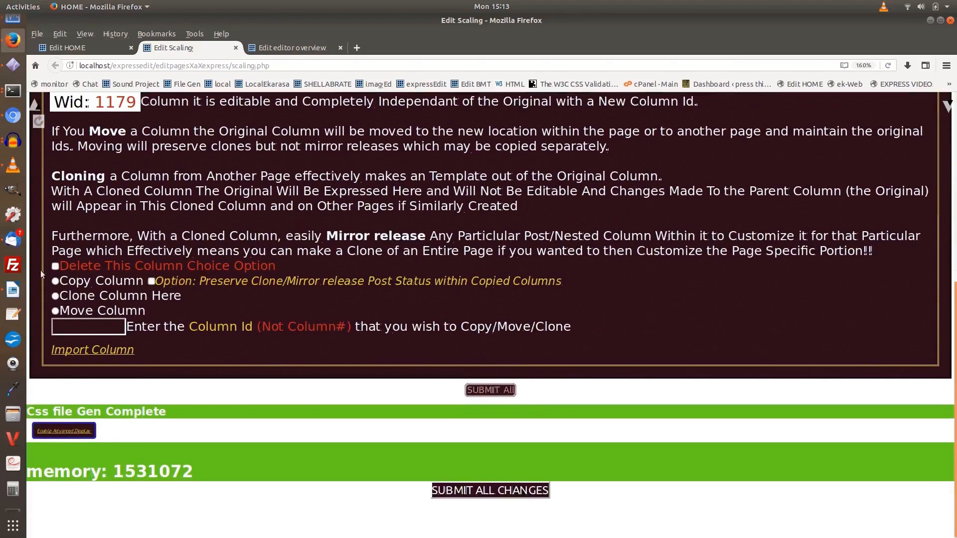
left_click(55, 296)
left_click(70, 321)
type("c143")
left_click(491, 391)
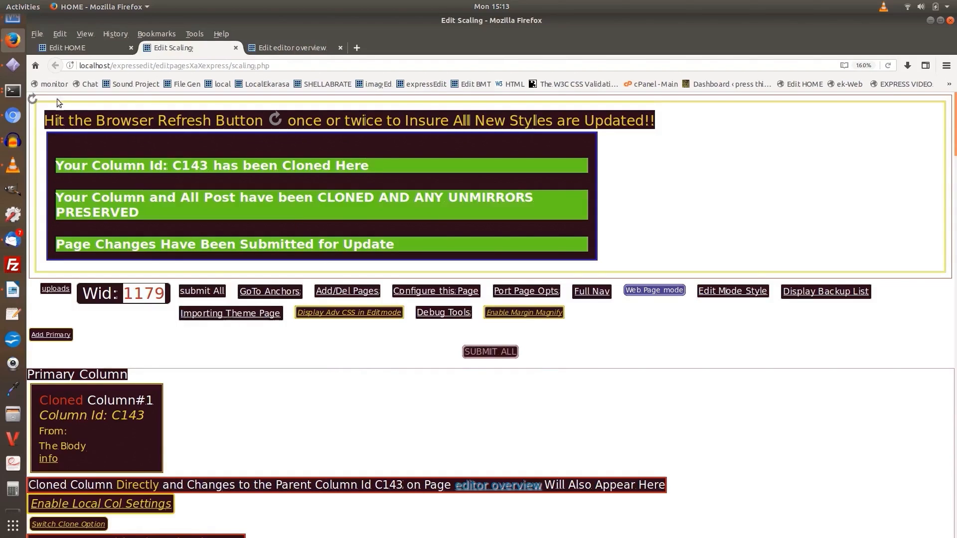
left_click(32, 101)
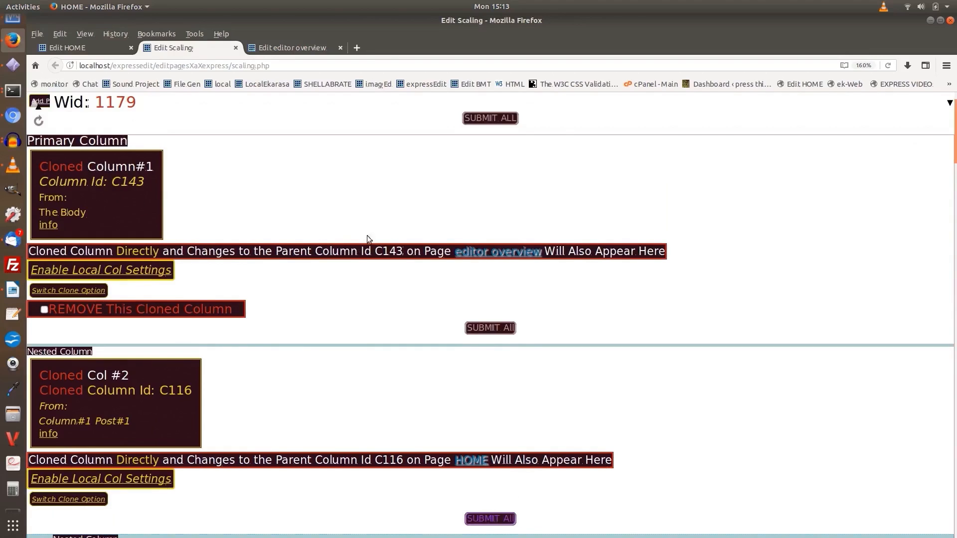
Look through the cloned columns and posts of the Scaling page, from the primary column to the video and text posts
scroll(369, 193, "down", 6)
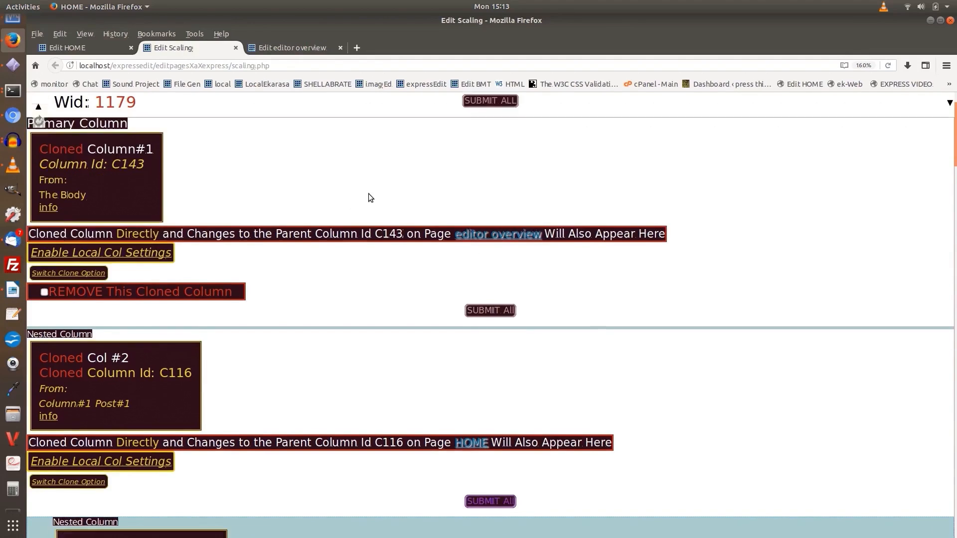
scroll(372, 193, "down", 15)
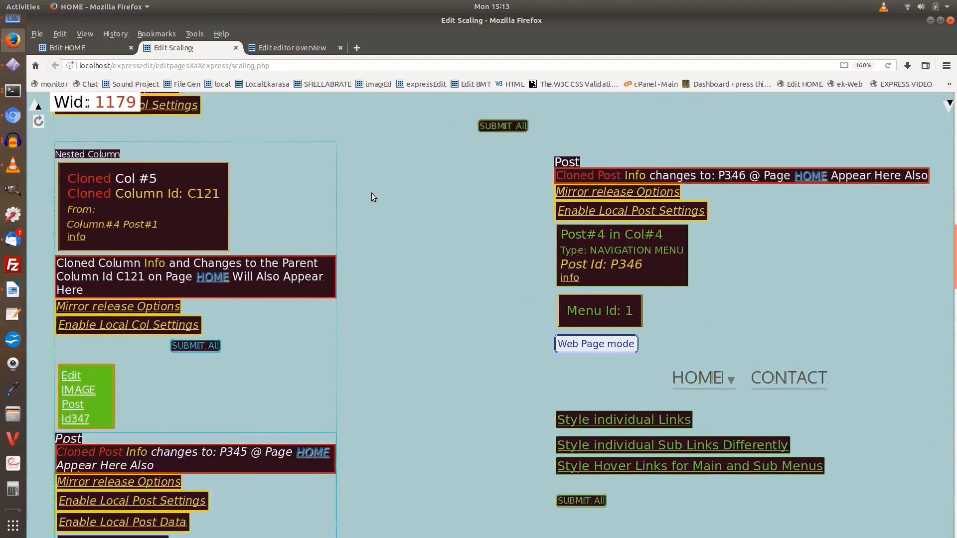
scroll(374, 191, "down", 12)
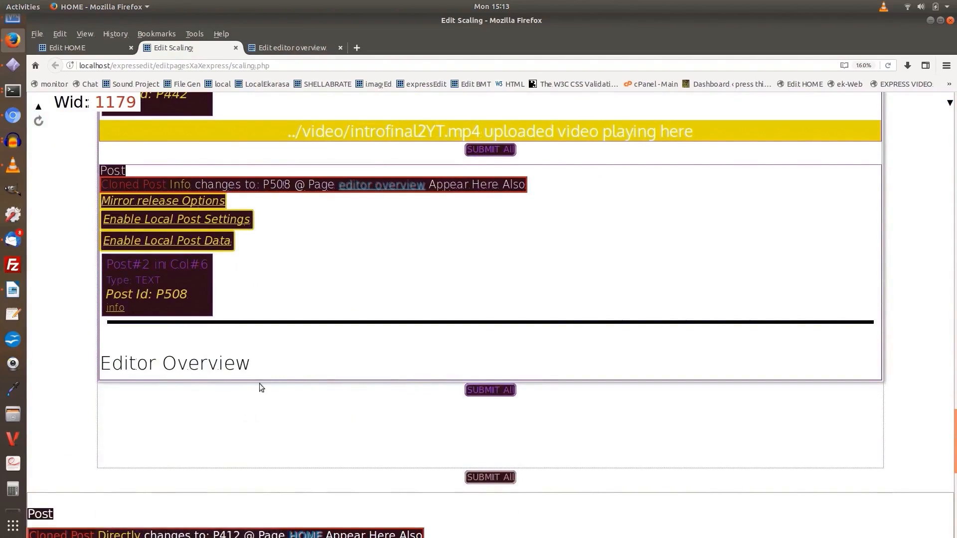
scroll(252, 319, "down", 3)
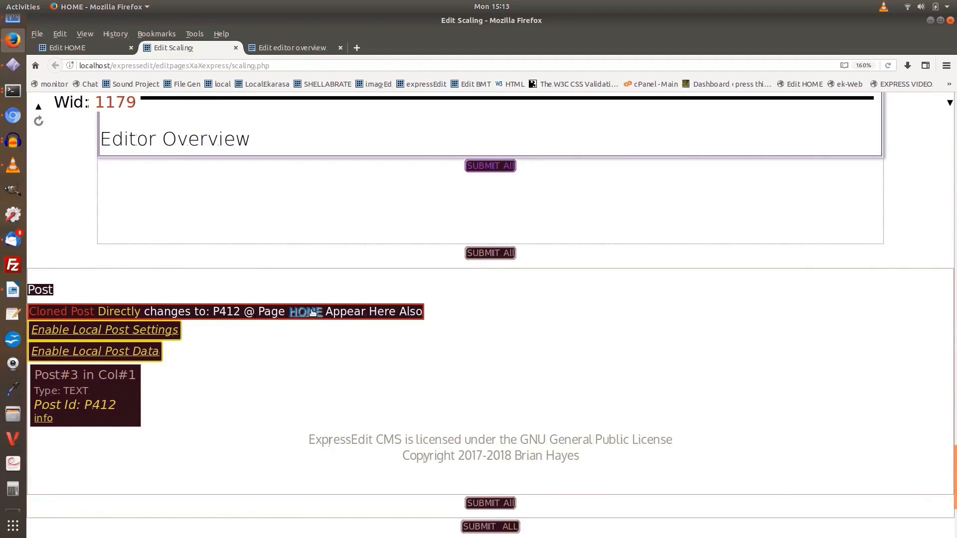
scroll(314, 312, "up", 5)
scroll(315, 308, "up", 8)
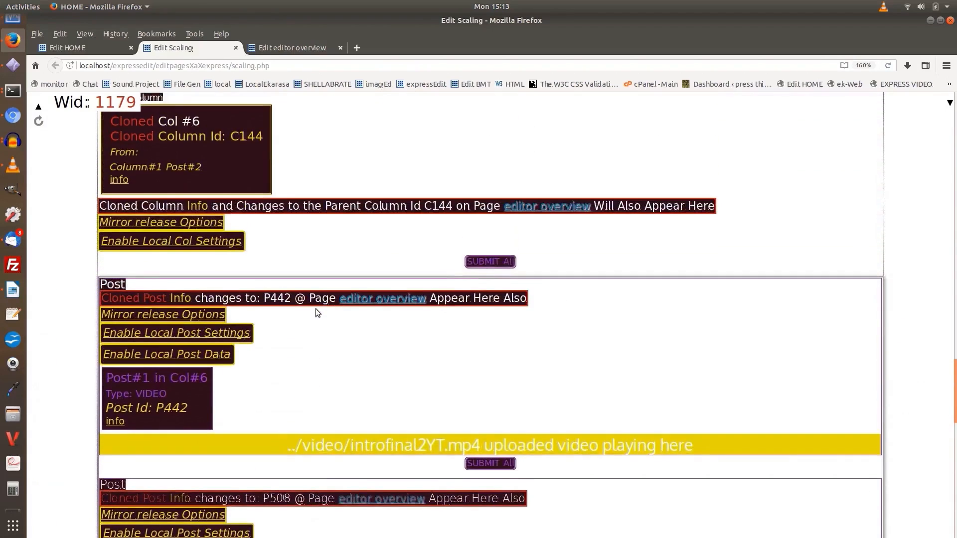
scroll(315, 310, "down", 3)
mouse_move(153, 241)
Enable local post data for the cloned video post P442 while retaining its cloned style
scroll(138, 240, "down", 5)
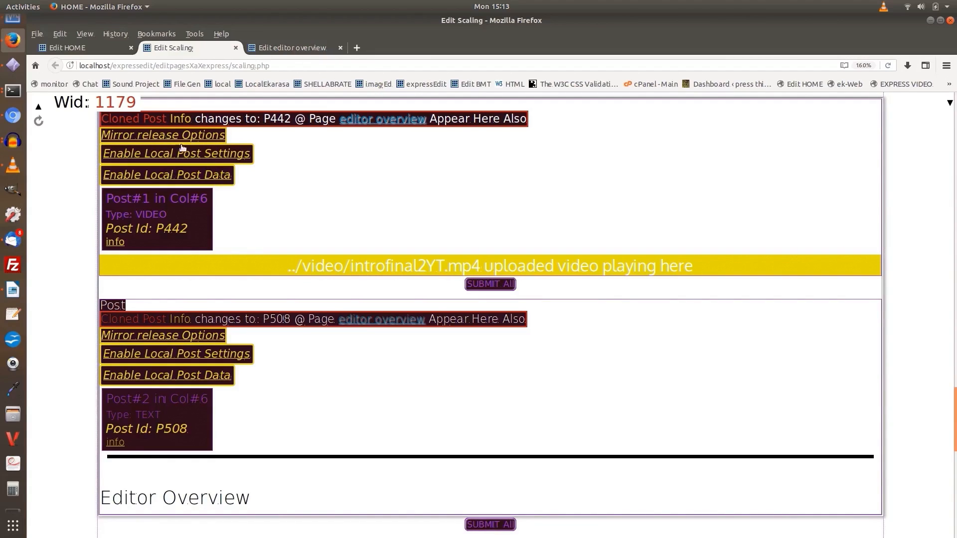
left_click(162, 176)
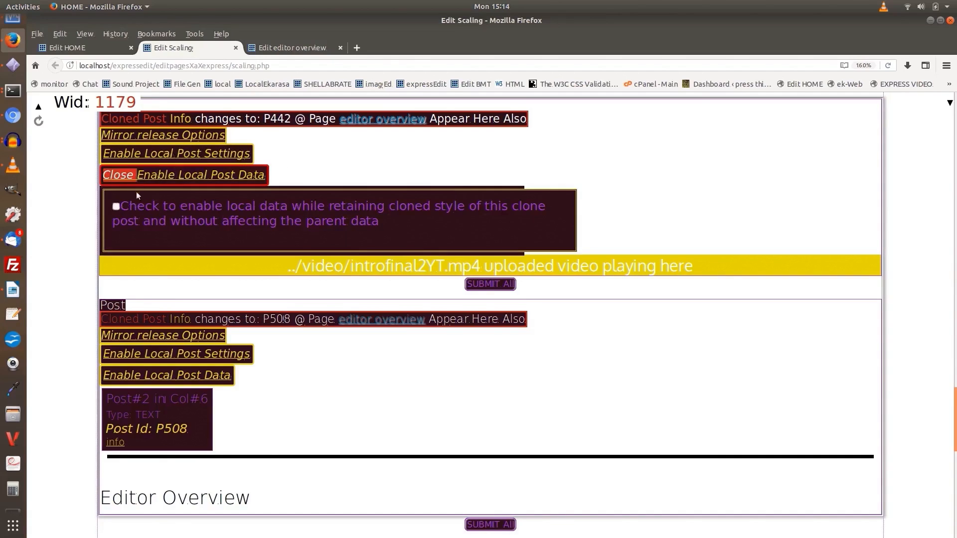
left_click(115, 205)
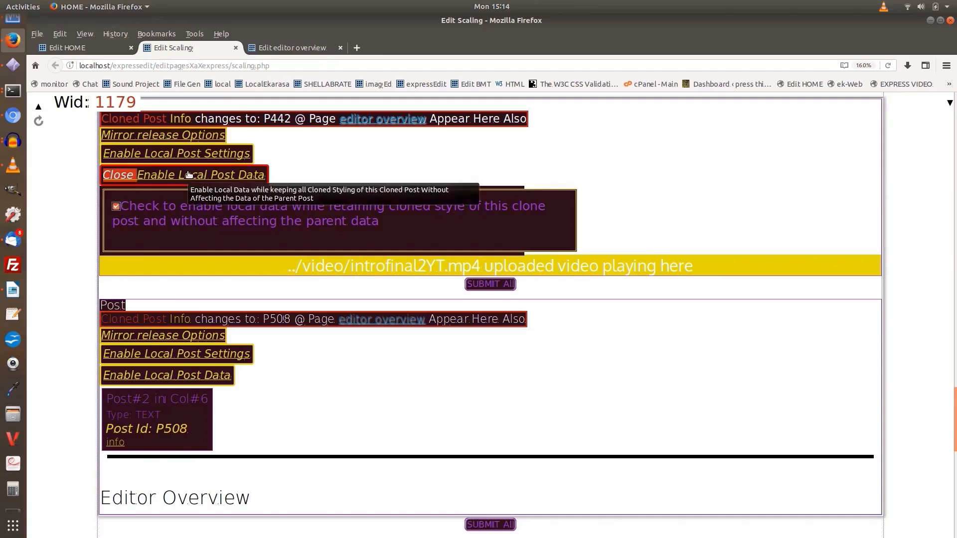
left_click(189, 174)
Enable local post data for the cloned text post P508 as well and submit all changes
scroll(193, 214, "down", 3)
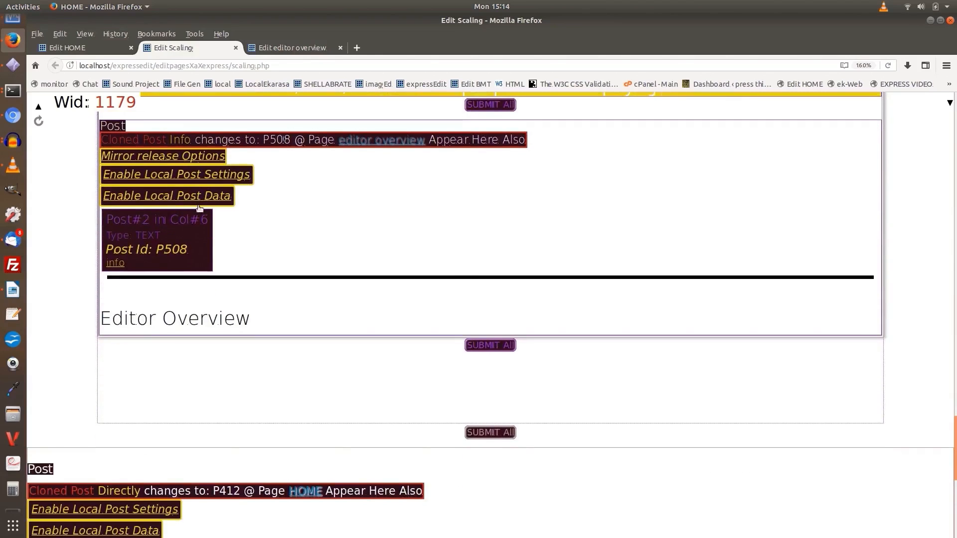
left_click(145, 197)
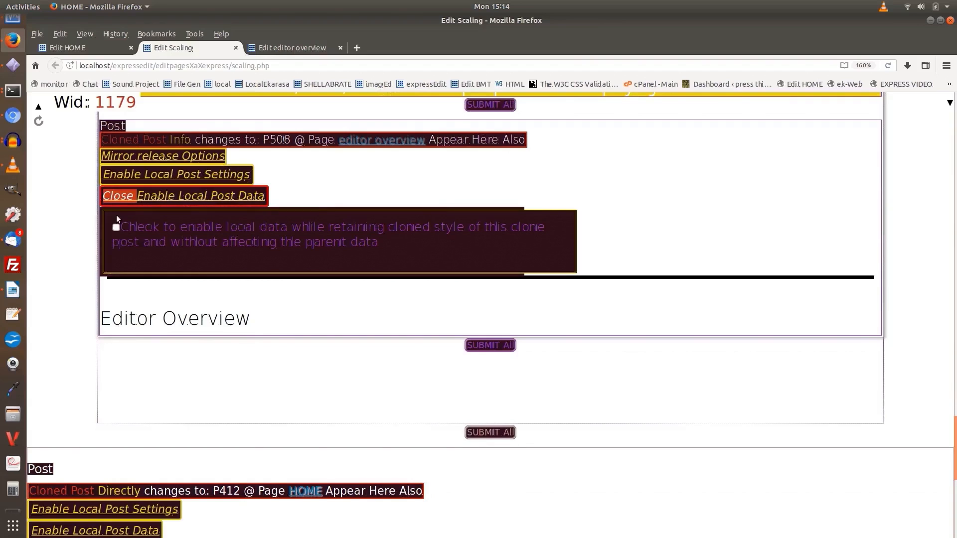
left_click(161, 198)
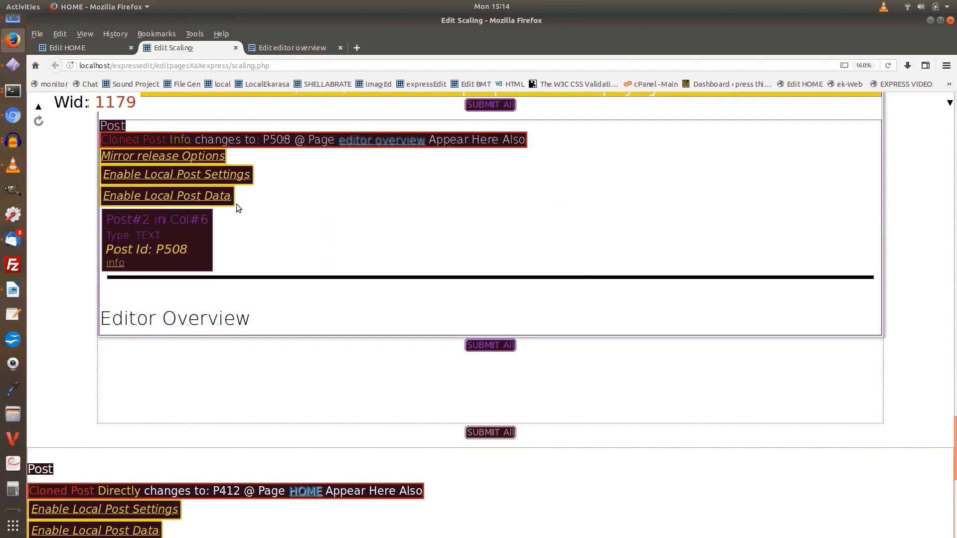
left_click(489, 346)
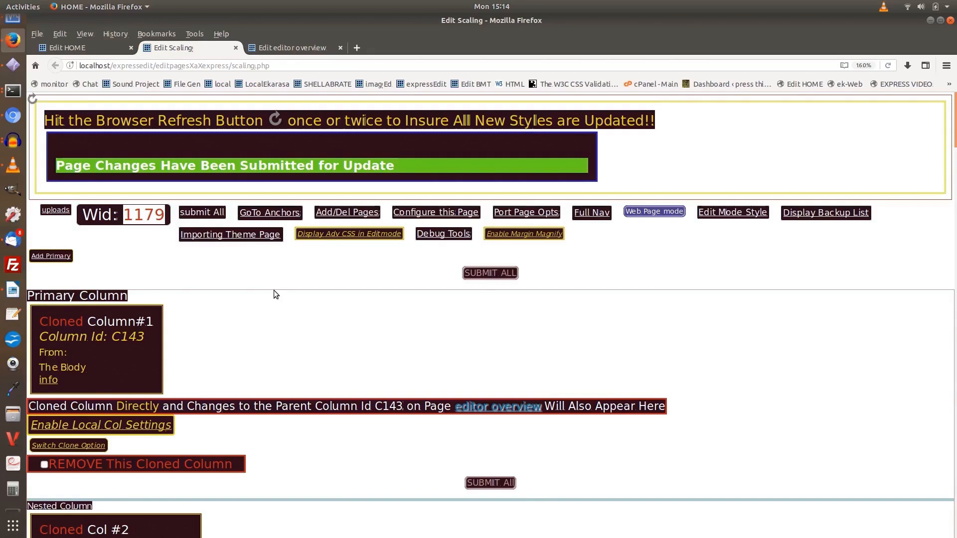
scroll(273, 290, "down", 15)
scroll(284, 284, "down", 15)
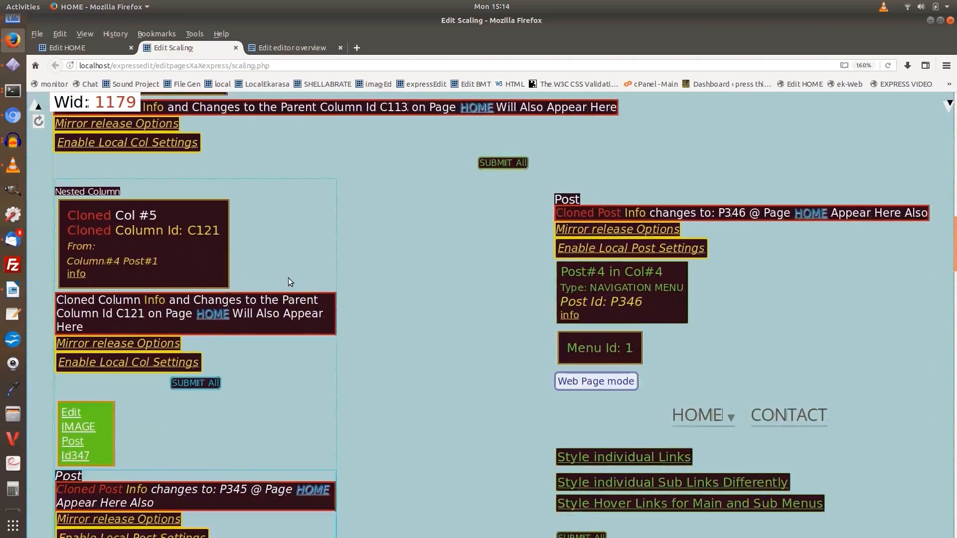
scroll(296, 275, "down", 10)
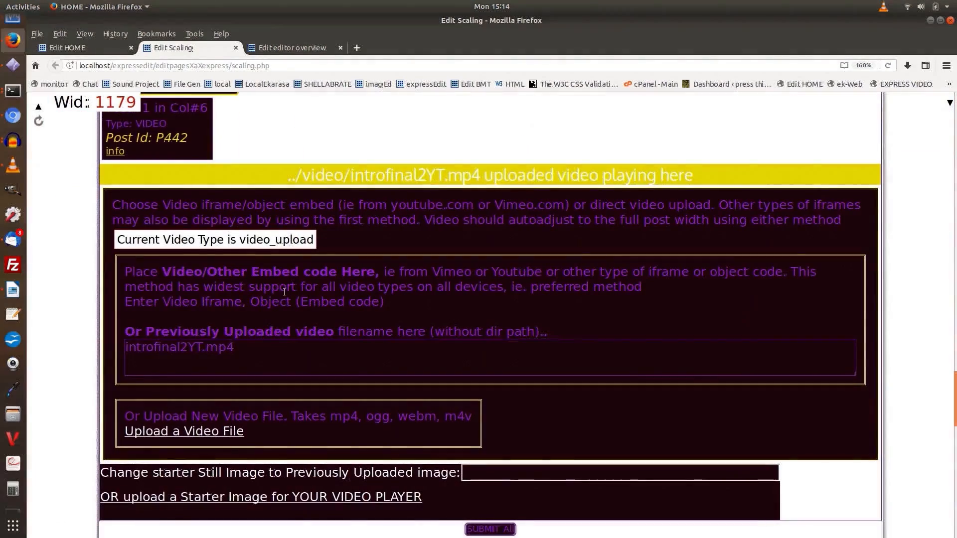
left_click_drag(234, 347, 122, 347)
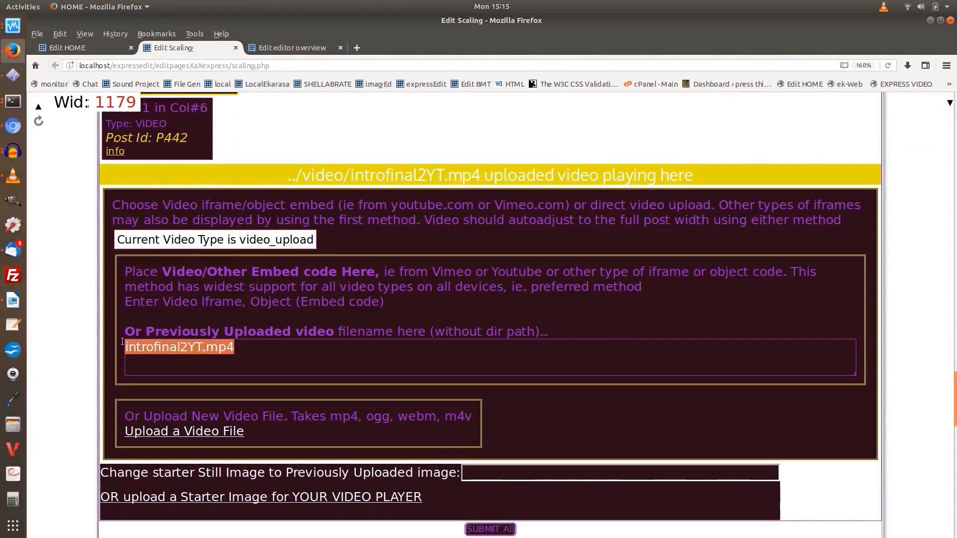
type("<iframe width=\"560\" height=\"315\" src=\"https://www.youtube.com/embed/_C6leU0Fr8U\" frameborder=\"0\" allow=\"accelerometer; autoplay; encrypted-media; gyroscope; picture-in-picture\" allowfullscreen></iframe></iframe>")
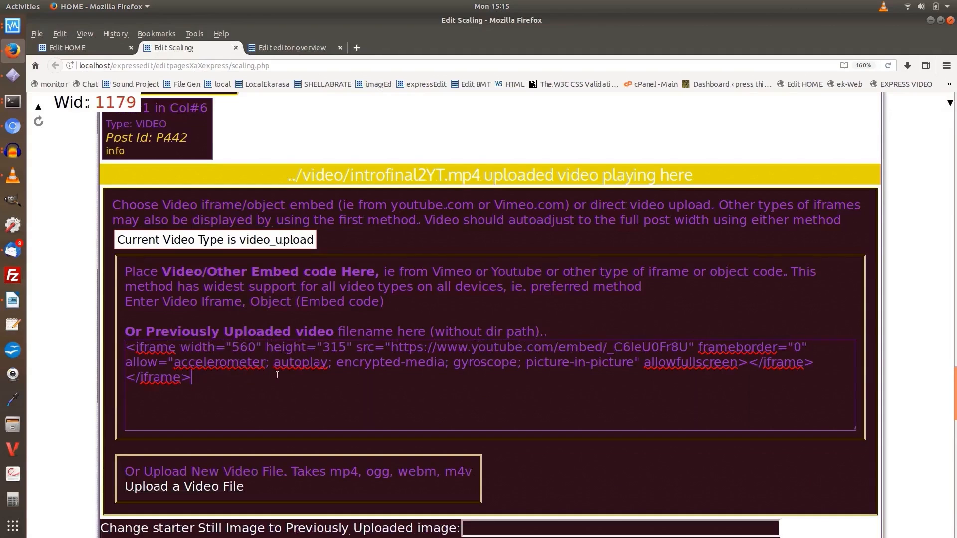
Replace the "Editor Overview" heading in text post P508 with "Customize Scaling Units" and submit all changes
scroll(311, 380, "down", 2)
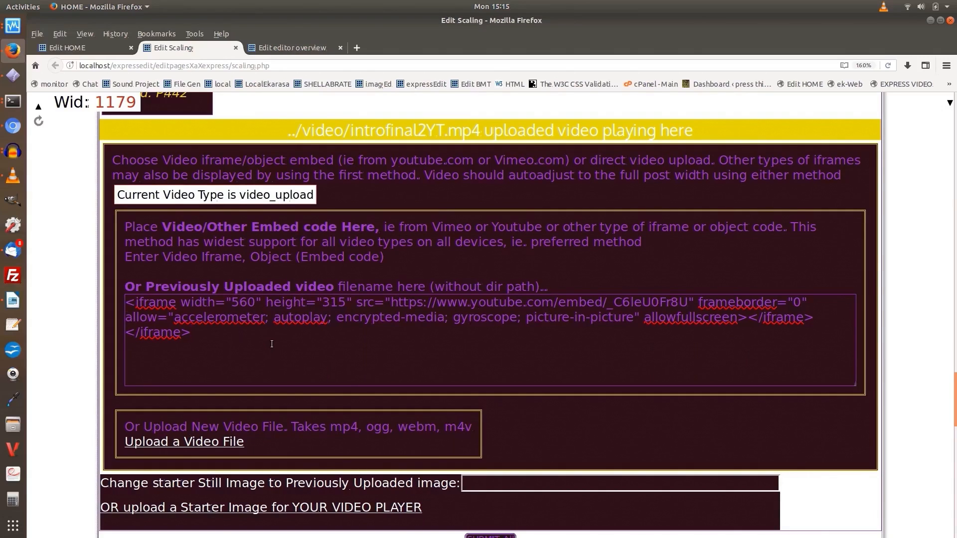
scroll(272, 344, "down", 2)
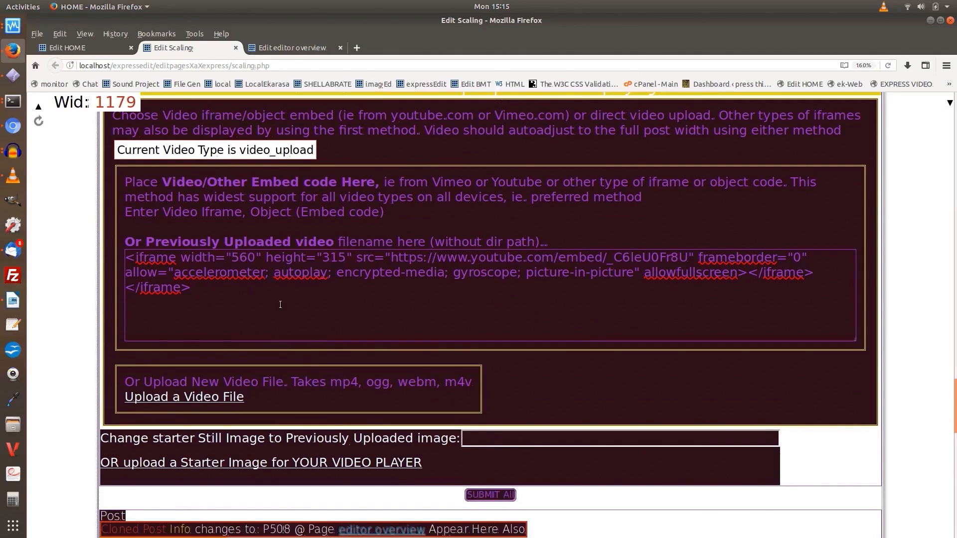
scroll(280, 304, "down", 4)
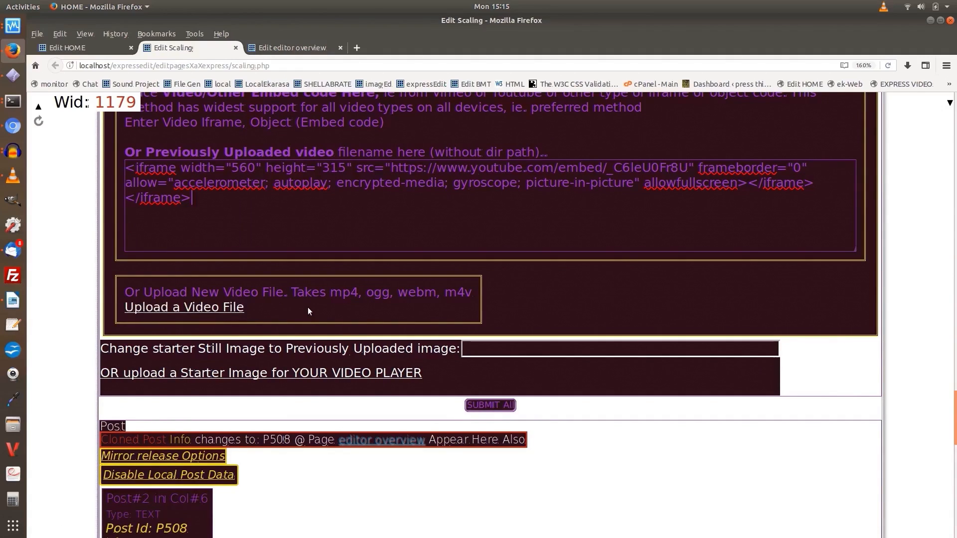
scroll(308, 309, "down", 5)
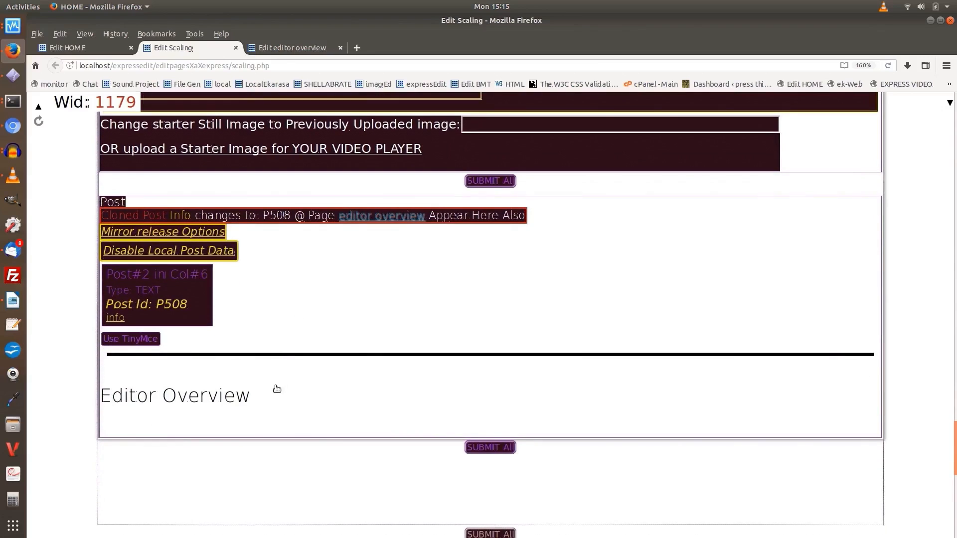
left_click(269, 403)
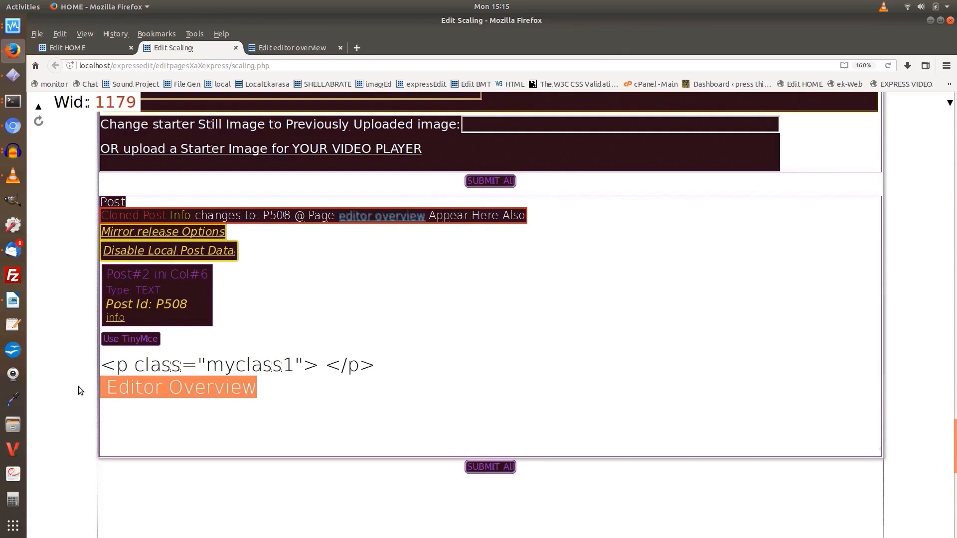
type("Cus")
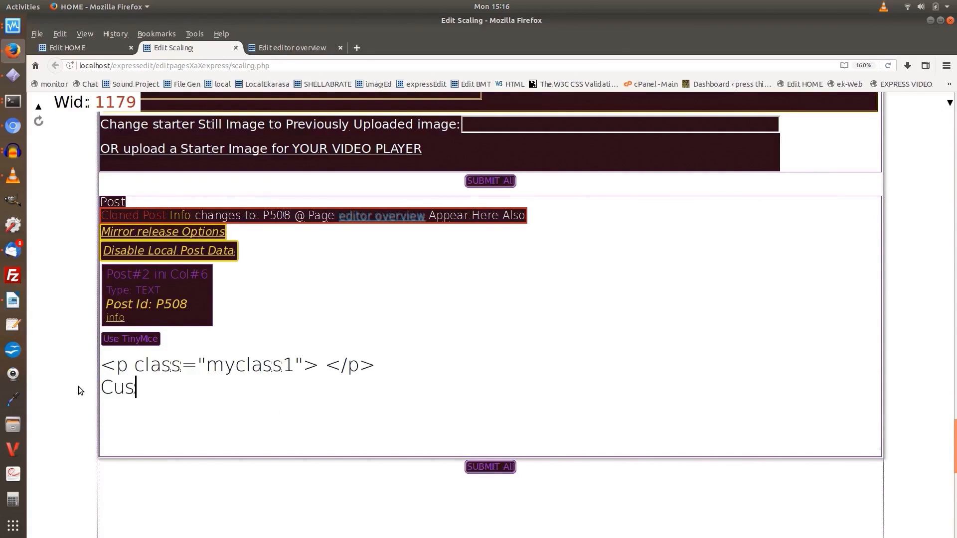
type("tomize Scal")
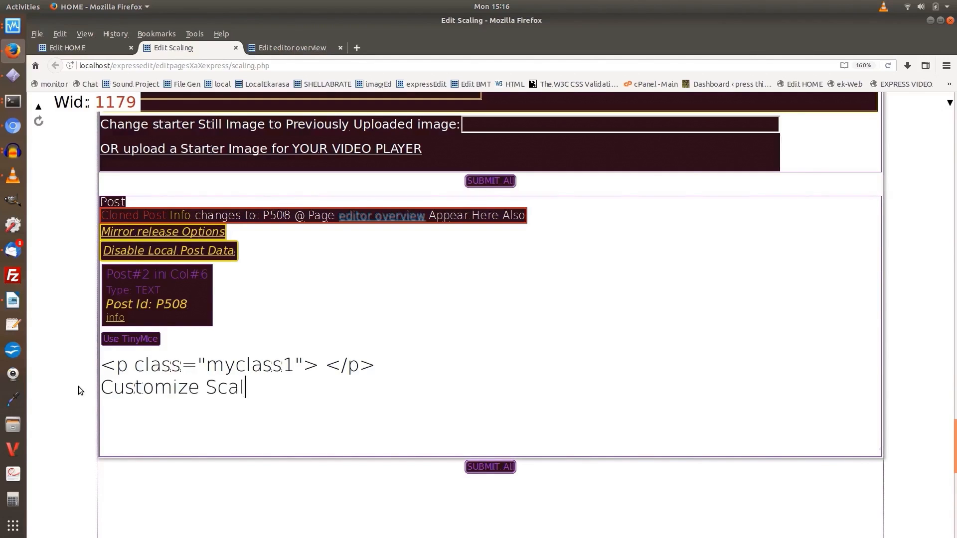
type("ing Units")
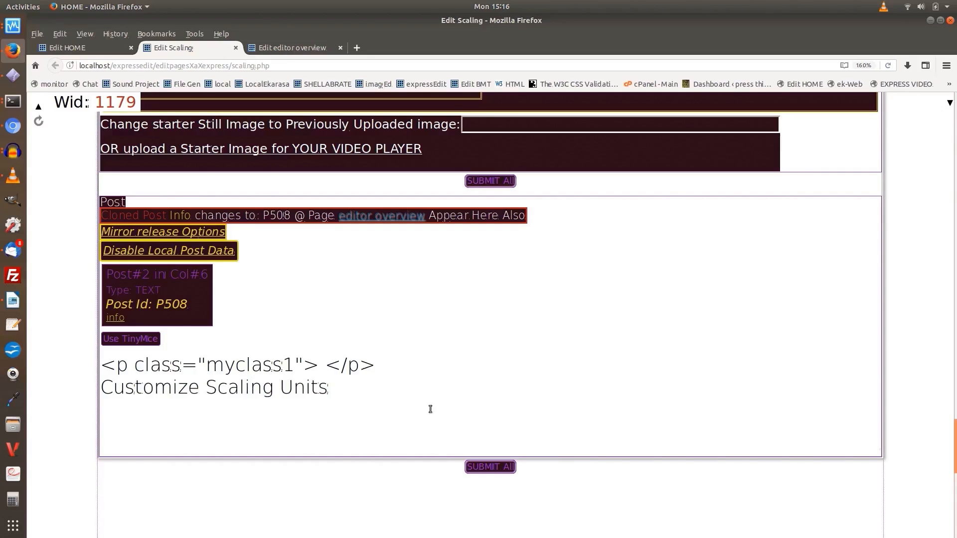
left_click(489, 467)
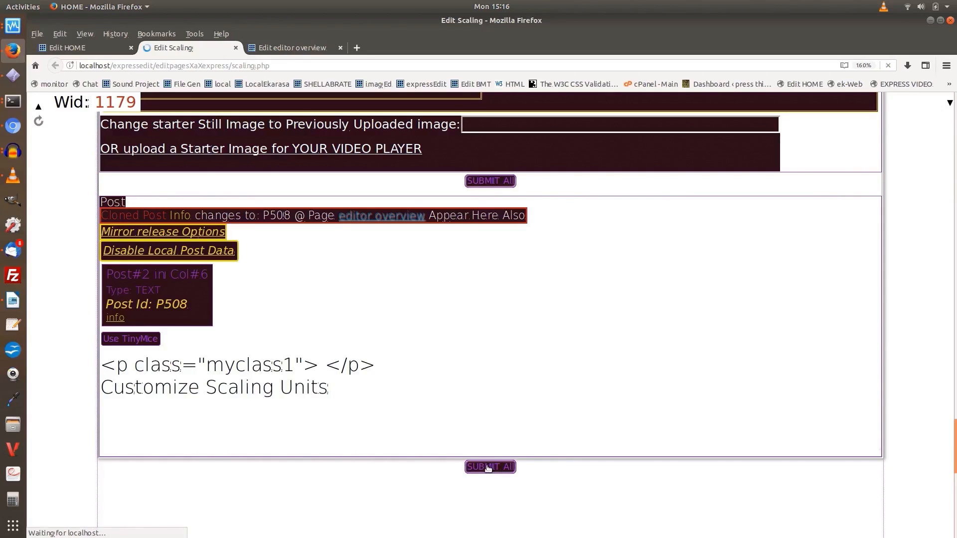
left_click(489, 467)
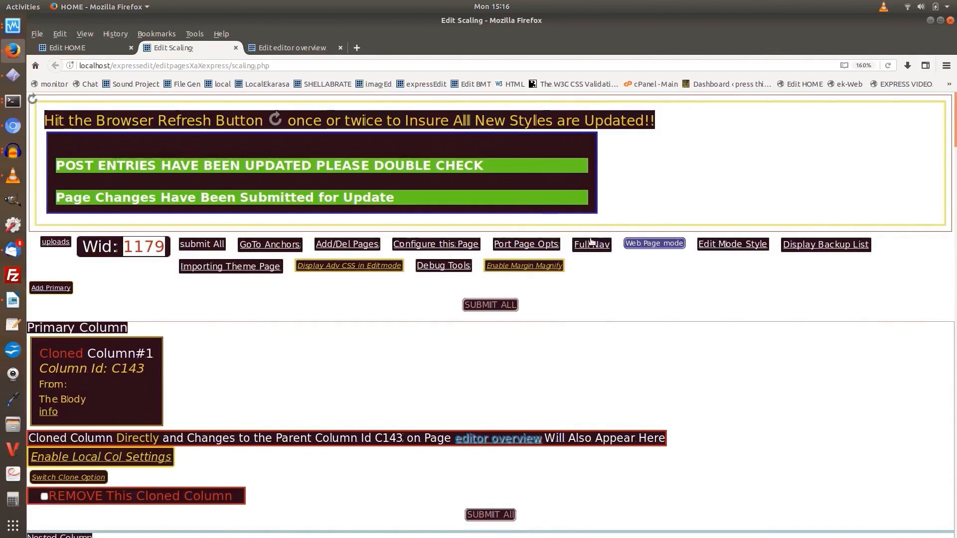
Open the Scaling page's web page mode in a new browser tab, refresh it and check the embedded video and heading
right_click(643, 246)
left_click(693, 253)
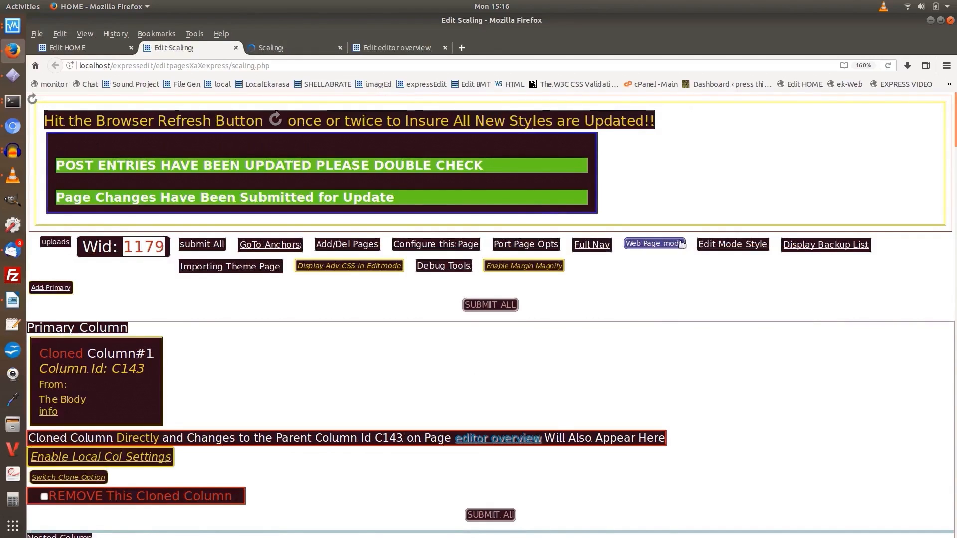
left_click(288, 47)
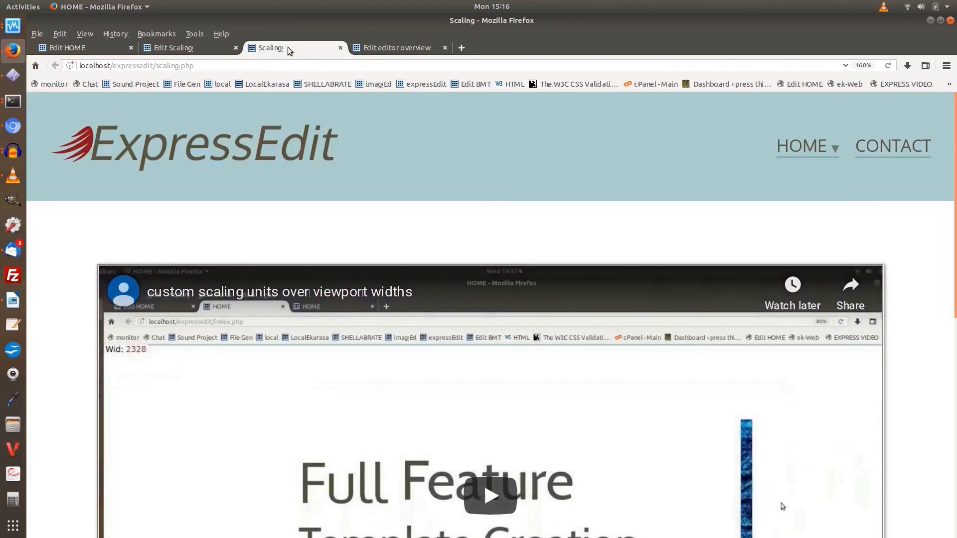
left_click(889, 65)
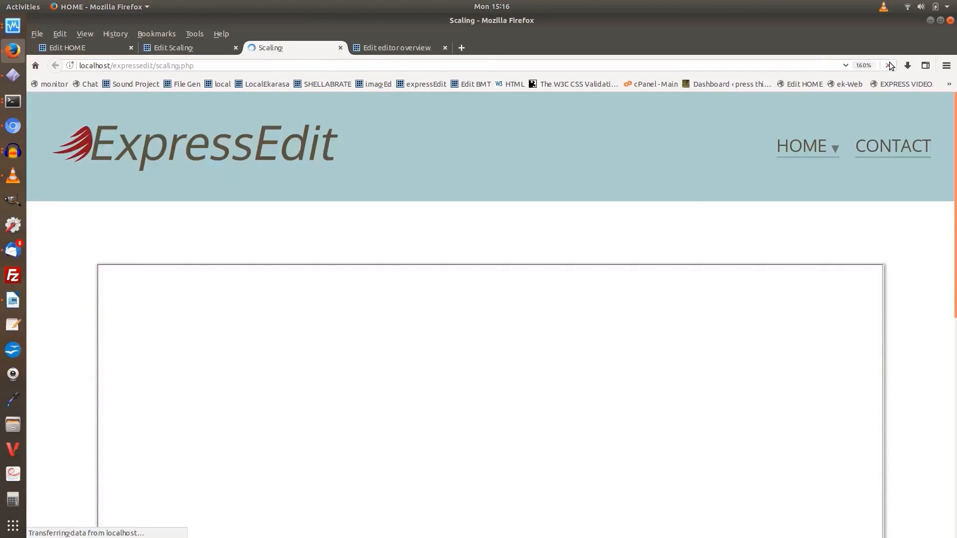
mouse_move(807, 147)
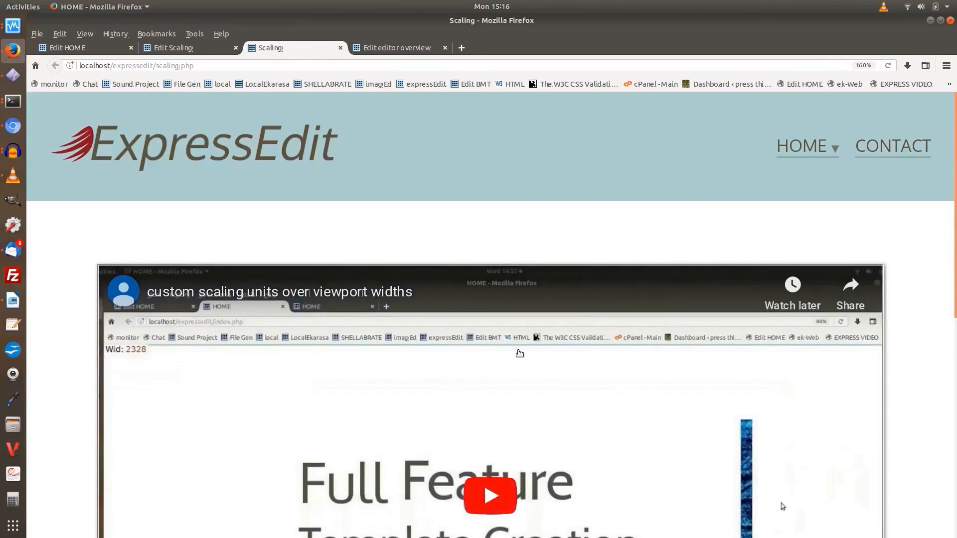
scroll(539, 325, "down", 7)
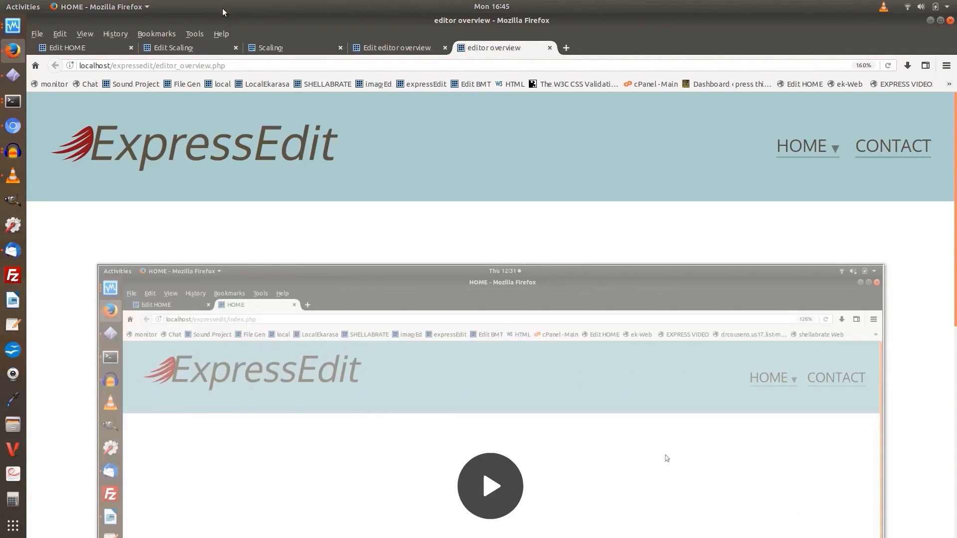
Return to the Scaling page's editor and open the mirror release options of the cloned video post P442
left_click(175, 45)
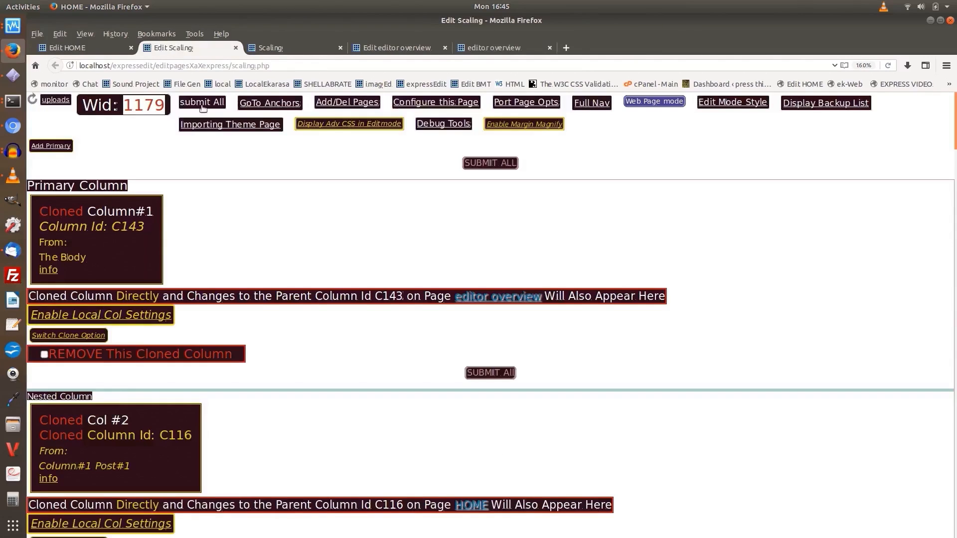
scroll(212, 134, "down", 5)
scroll(212, 134, "down", 15)
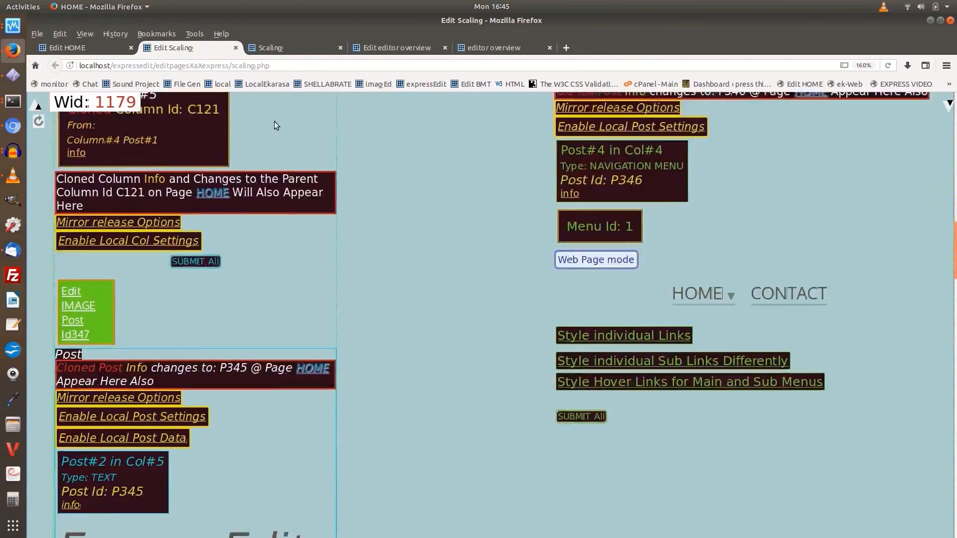
scroll(309, 127, "down", 10)
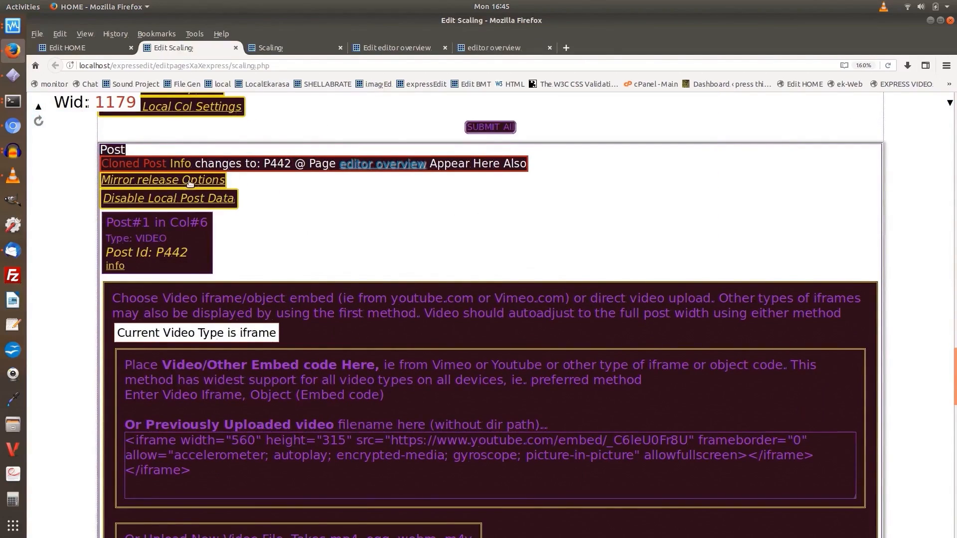
left_click(190, 182)
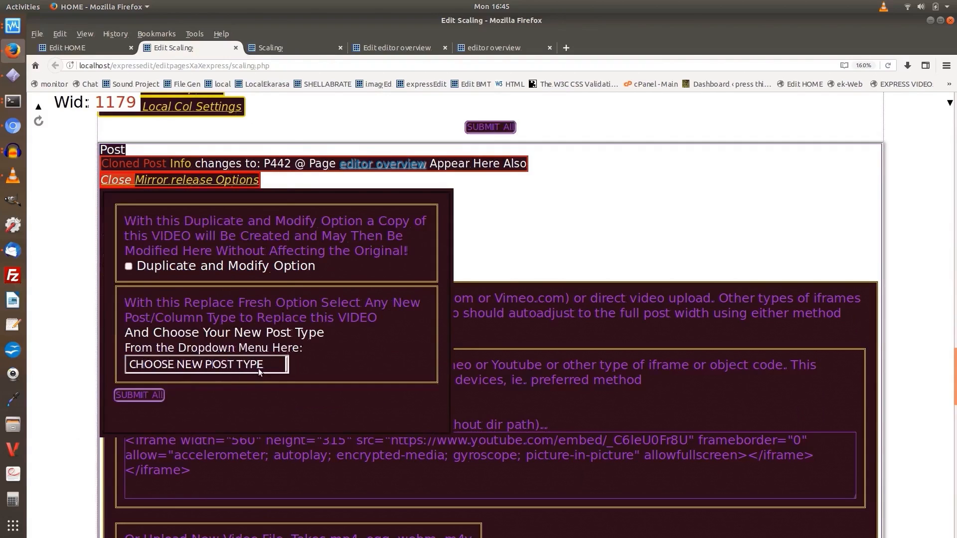
Review the replacement post types for post P442 and the mirror release options of cloned column C144, closing both option sets
left_click(258, 366)
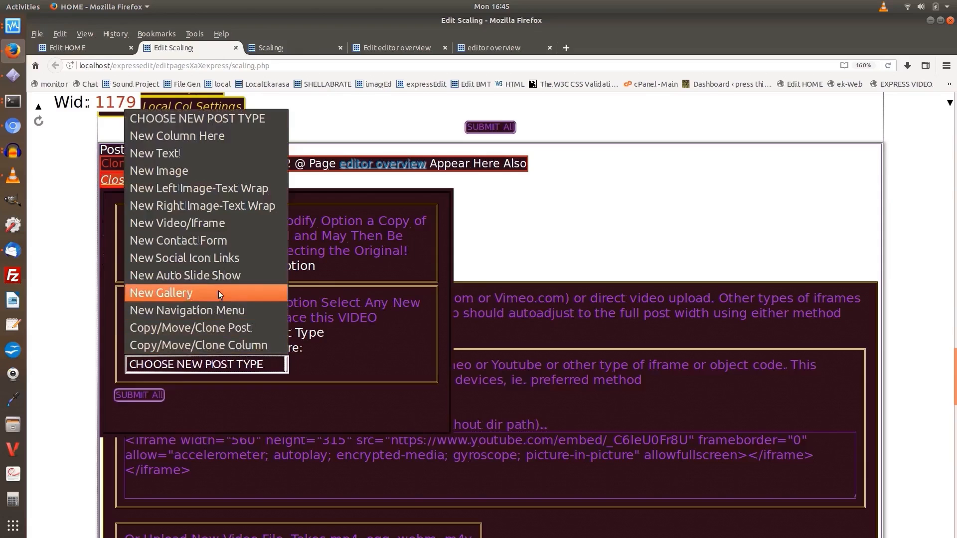
scroll(360, 102, "up", 3)
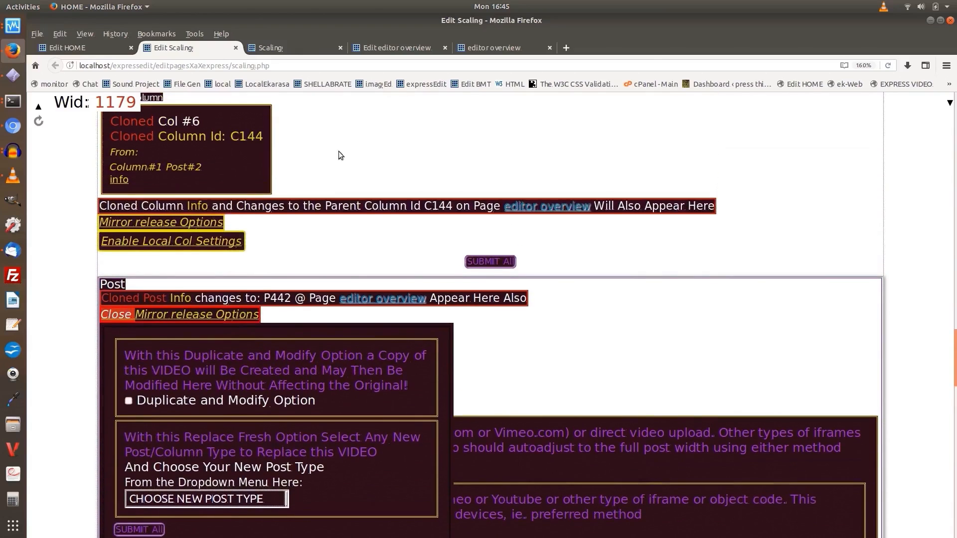
left_click(181, 226)
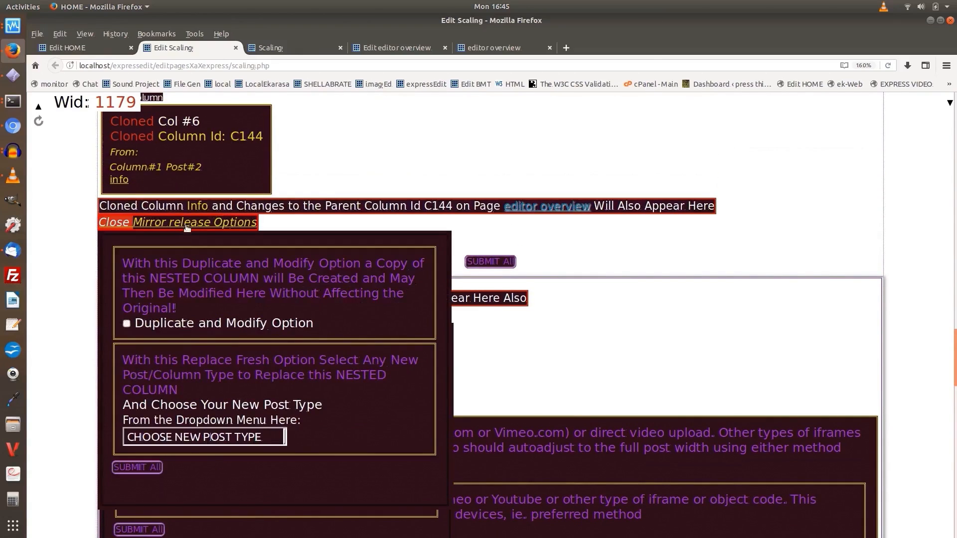
left_click(188, 226)
left_click(194, 315)
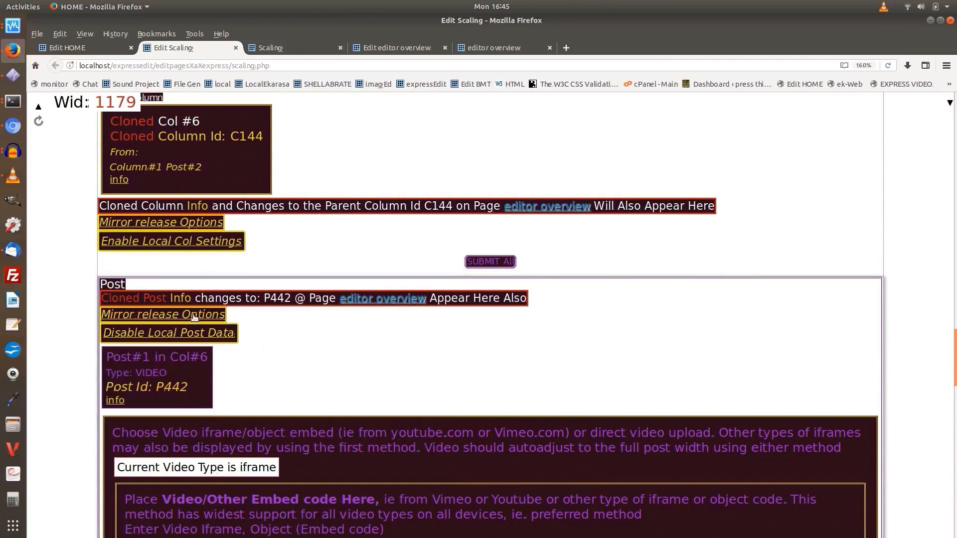
In the HOME page's editor, open the width, float and RWD system options of nested column C116 and look through them
left_click(83, 46)
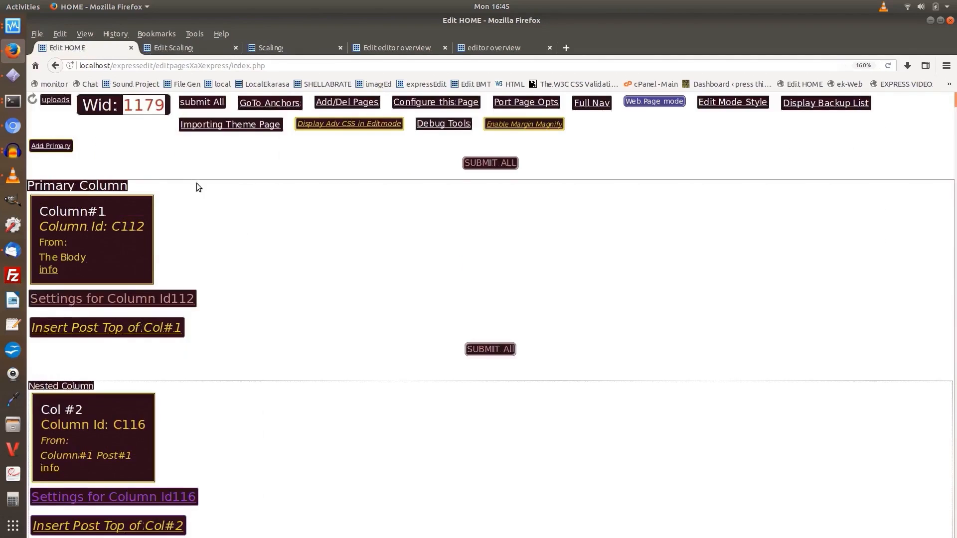
scroll(199, 188, "down", 3)
scroll(199, 189, "down", 3)
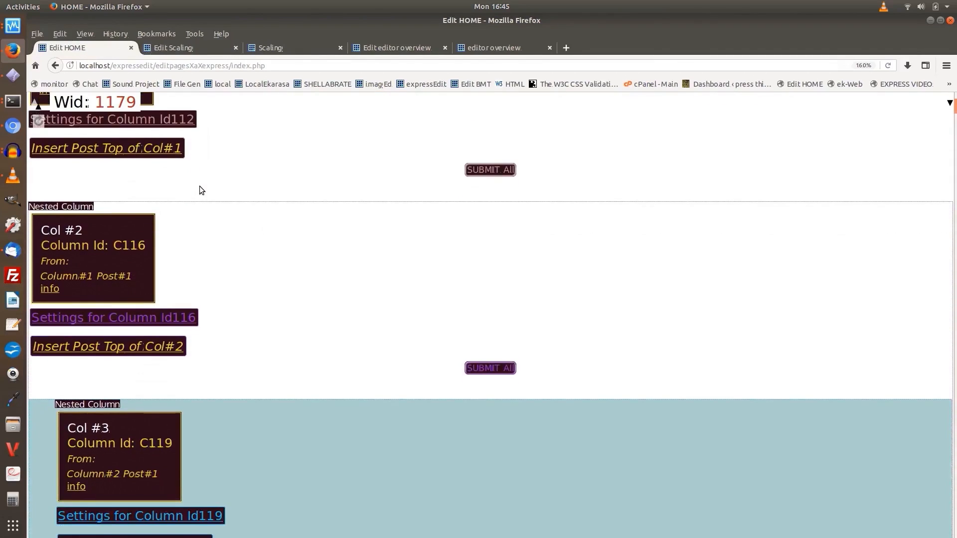
left_click(135, 315)
scroll(218, 284, "down", 6)
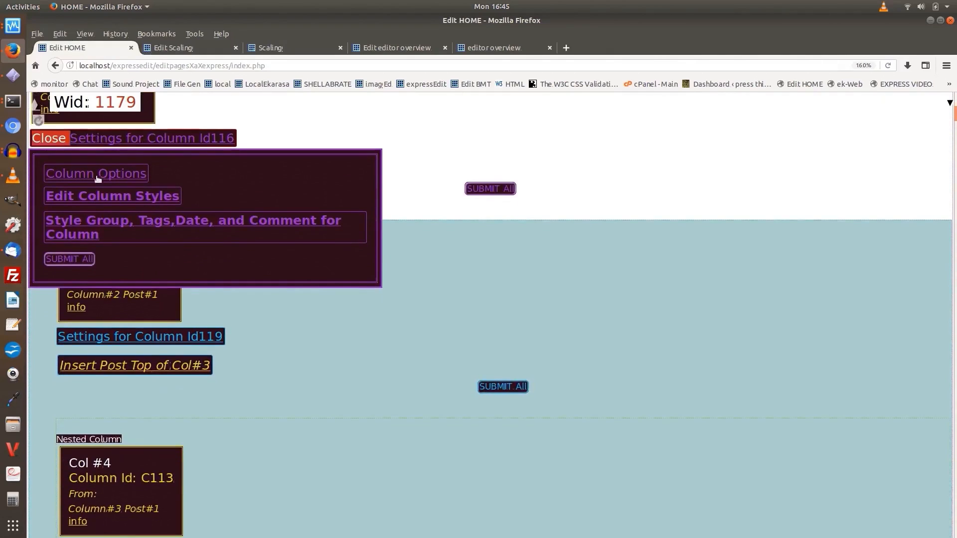
left_click(105, 176)
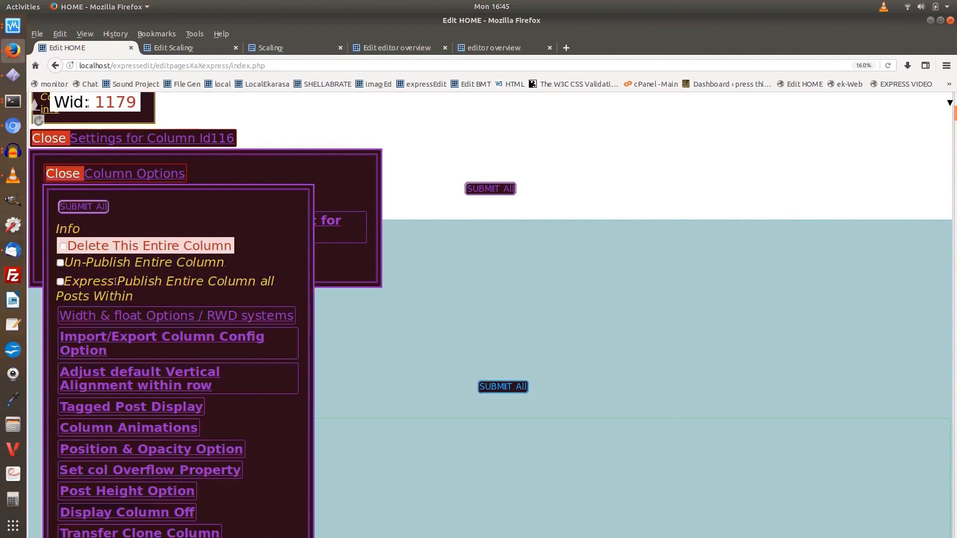
left_click(143, 315)
scroll(234, 241, "down", 10)
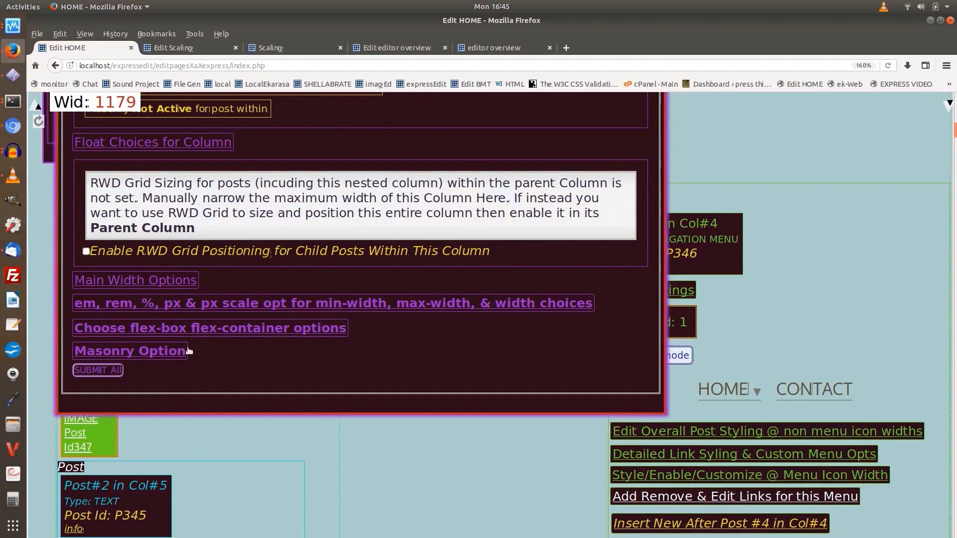
Examine column C116's em, rem, %, px and px scale width choices and sizing status, and close its column options
left_click(144, 305)
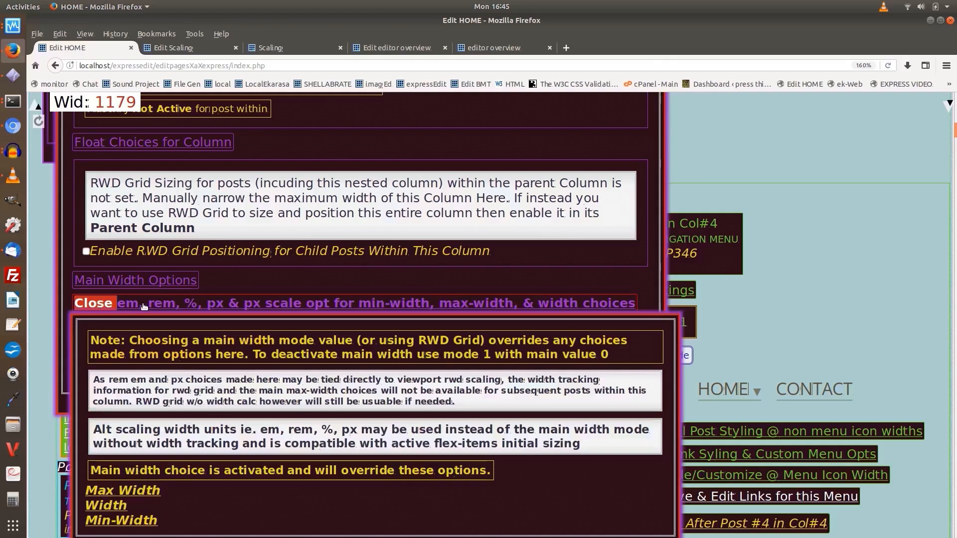
left_click(144, 306)
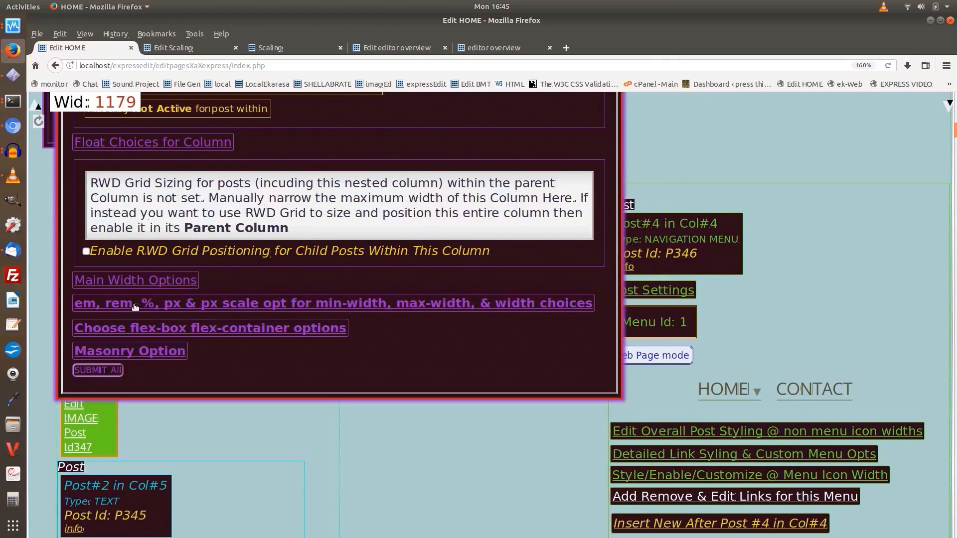
scroll(134, 307, "up", 5)
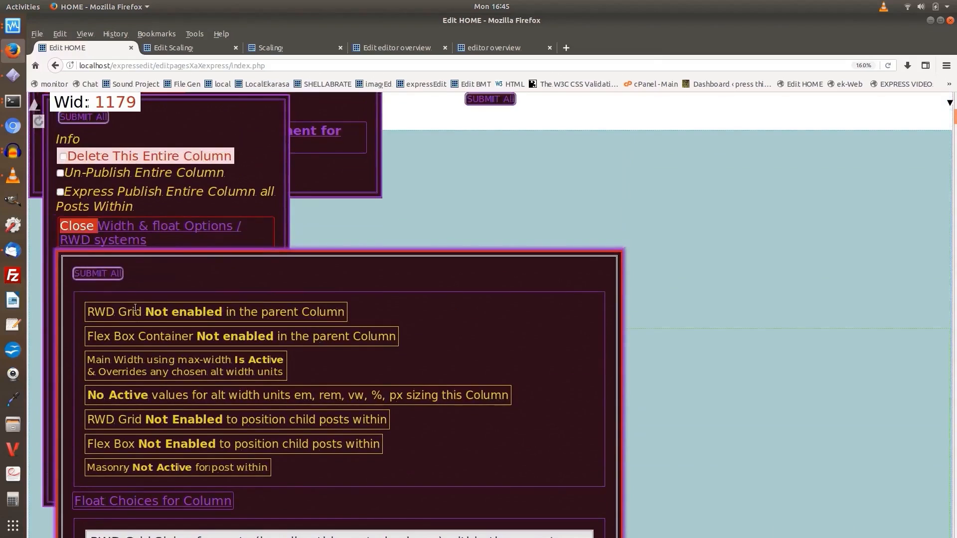
scroll(135, 307, "up", 3)
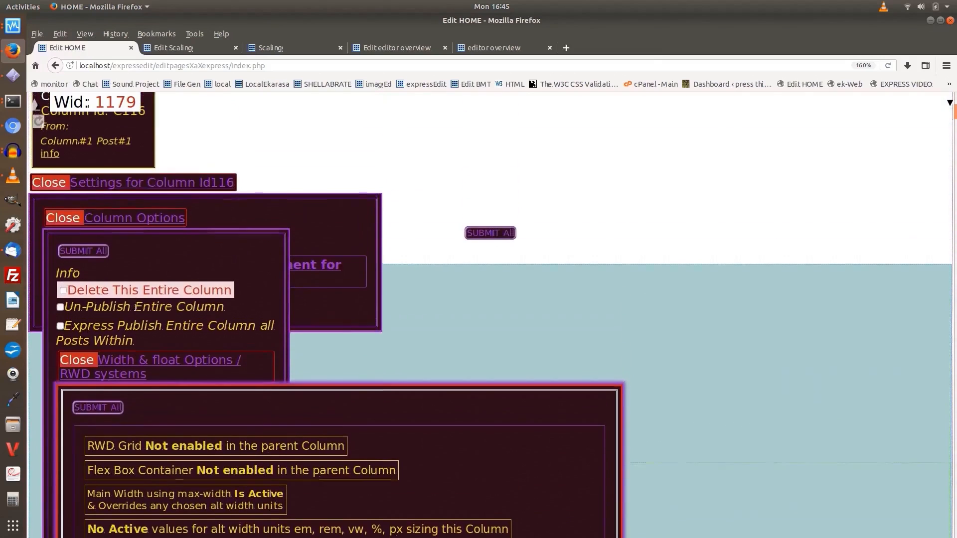
left_click(116, 220)
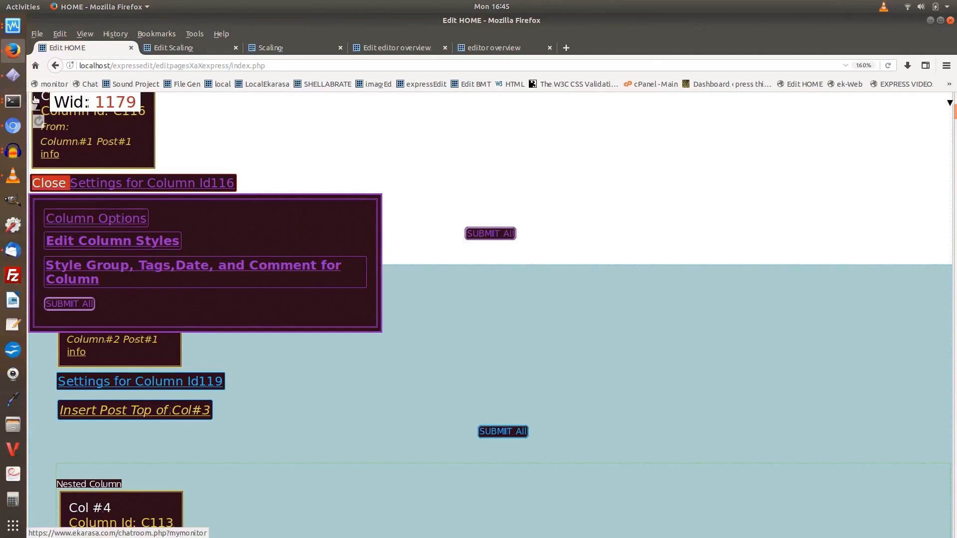
Review the column style options of column C116, including the custom CSS fields in Advanced Styling Options, and close the advanced options
left_click(120, 242)
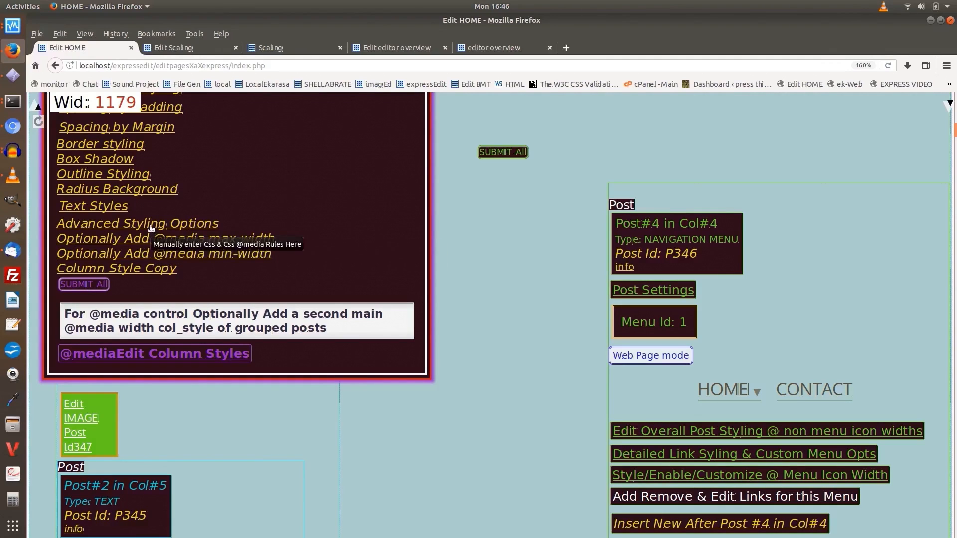
scroll(143, 229, "down", 2)
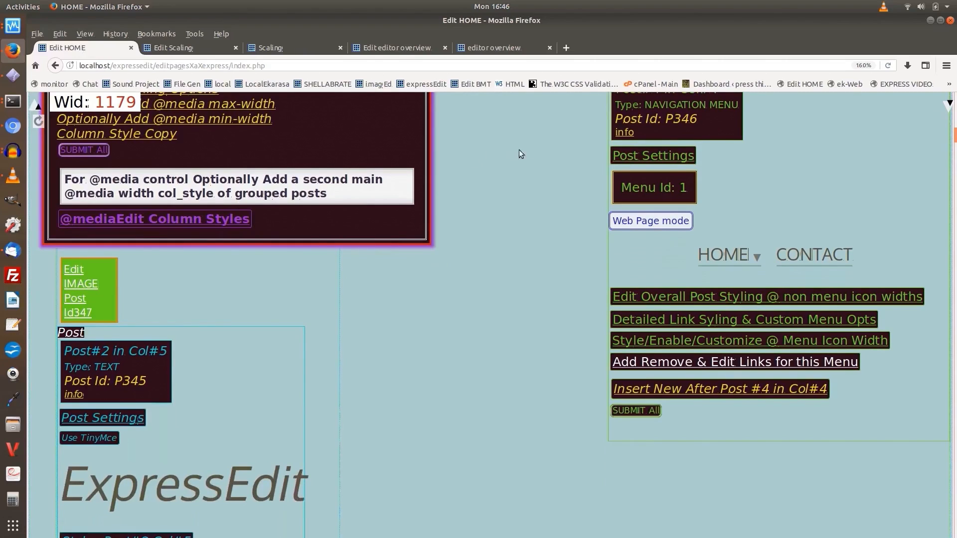
scroll(351, 160, "up", 2)
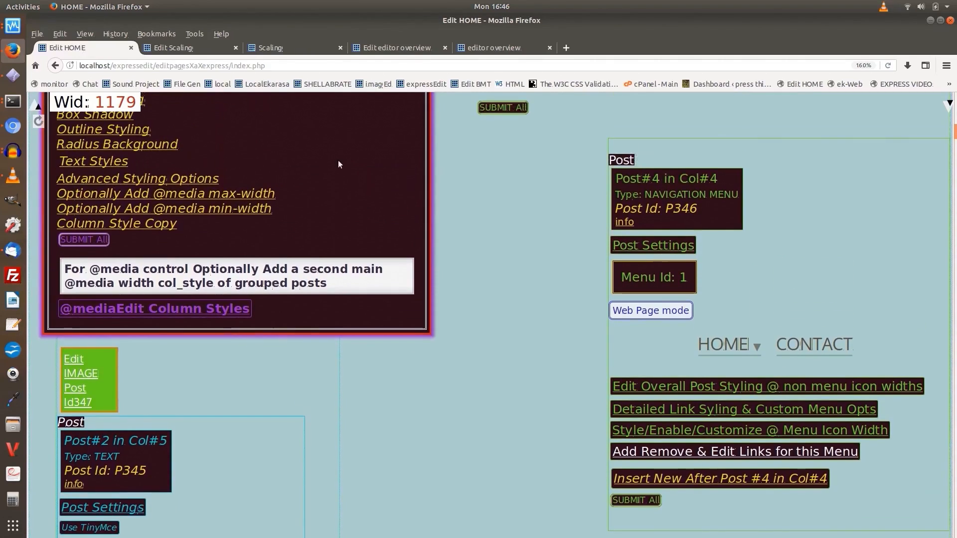
left_click(174, 177)
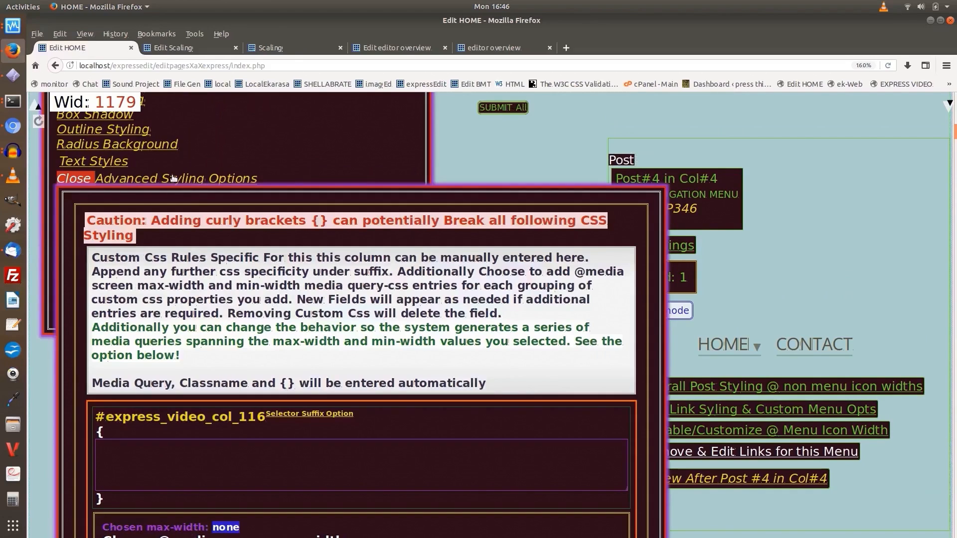
left_click(318, 416)
left_click(318, 415)
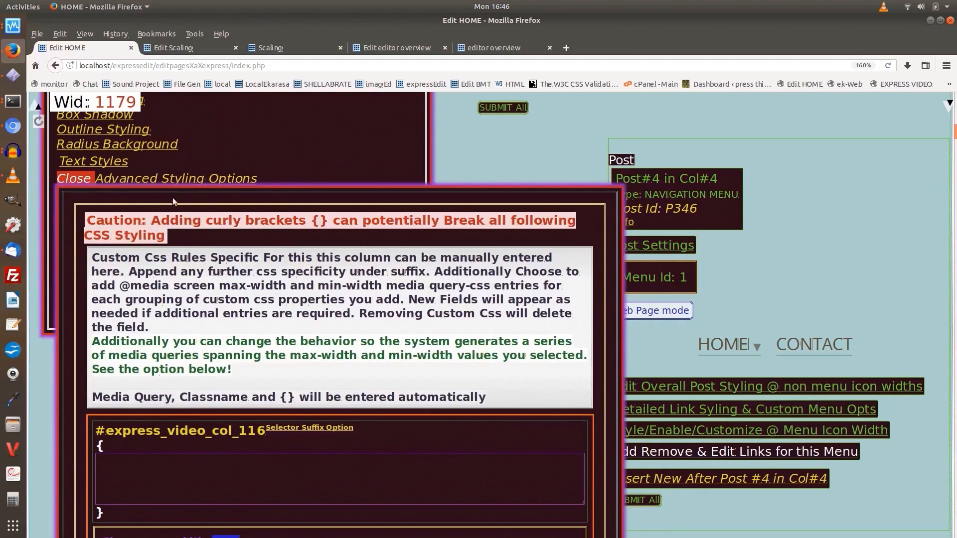
left_click(181, 181)
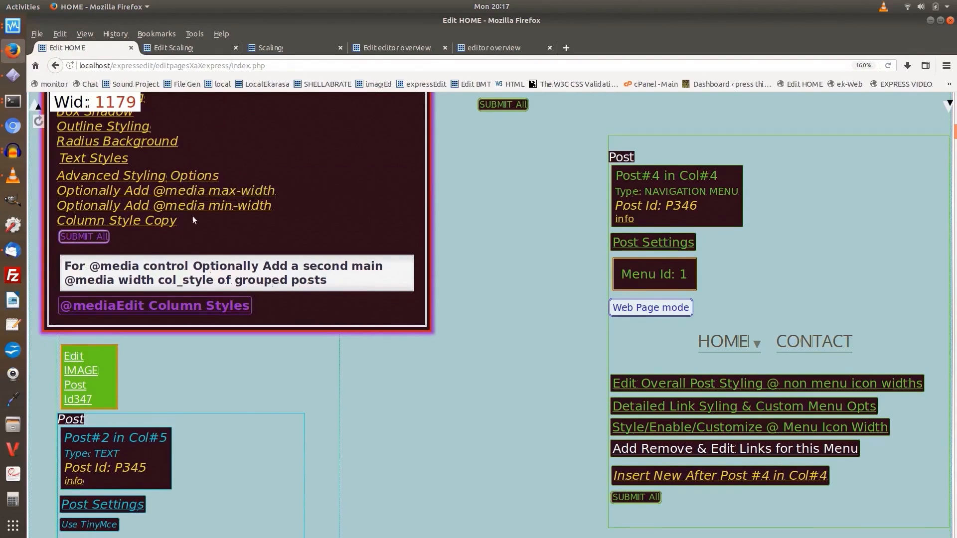
Look through the post settings of text post P345 in column 5 and close them
scroll(185, 240, "down", 5)
left_click(115, 282)
scroll(167, 264, "down", 8)
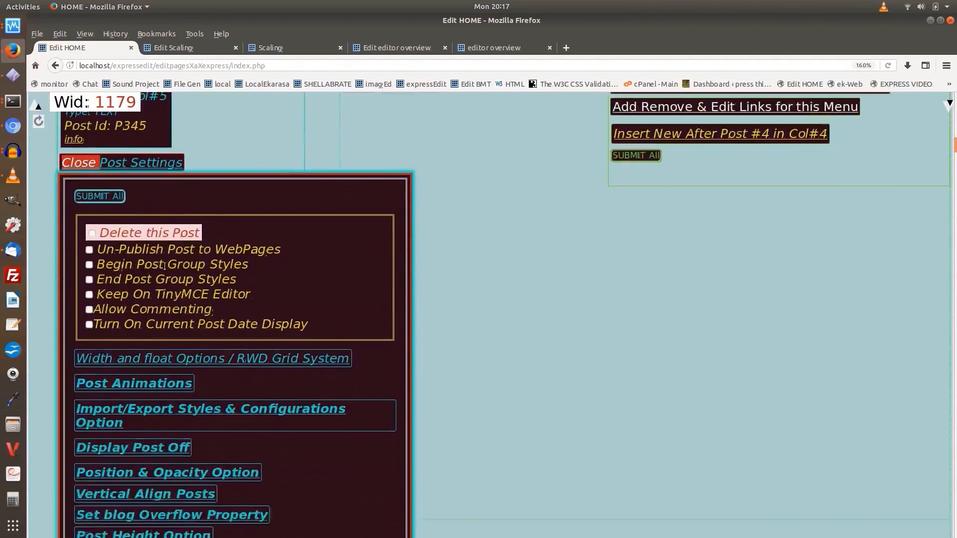
scroll(168, 266, "down", 1)
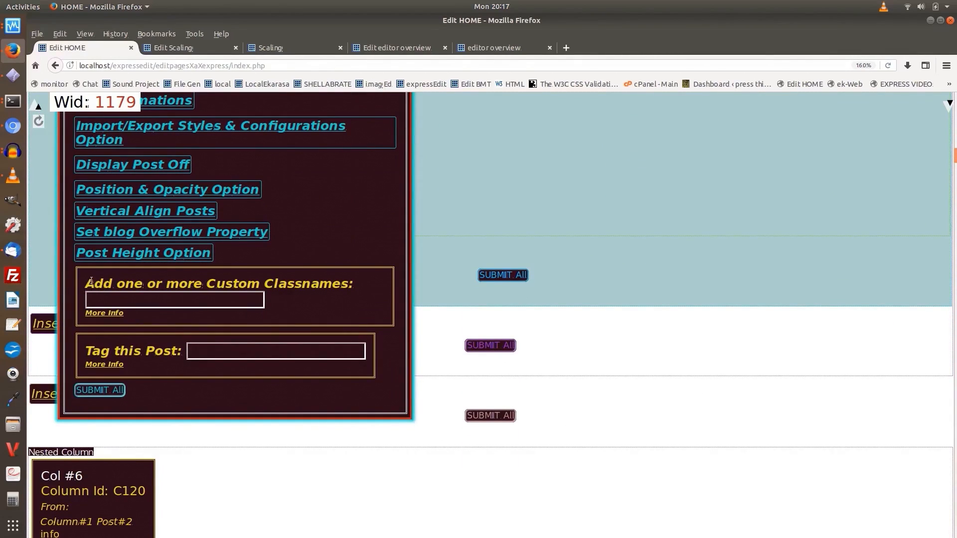
scroll(84, 289, "up", 8)
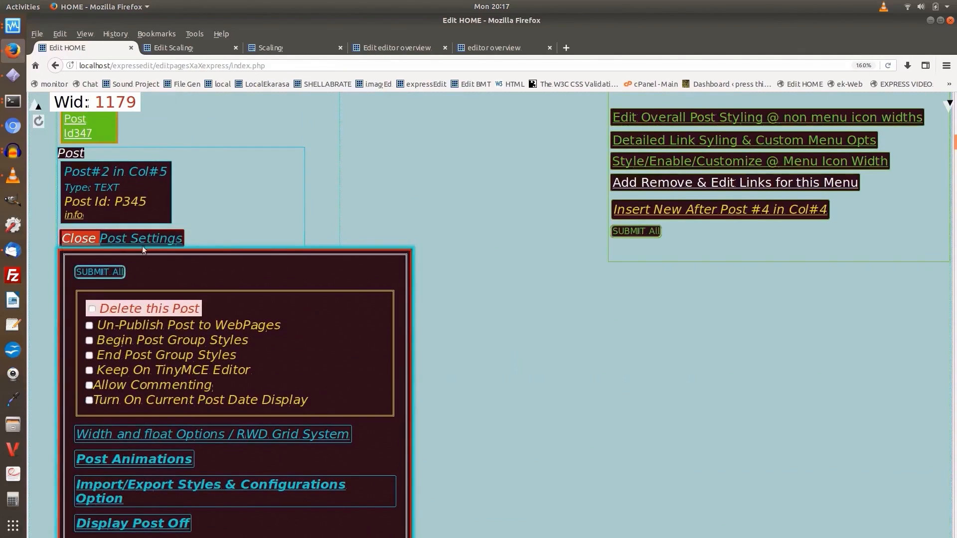
left_click(147, 238)
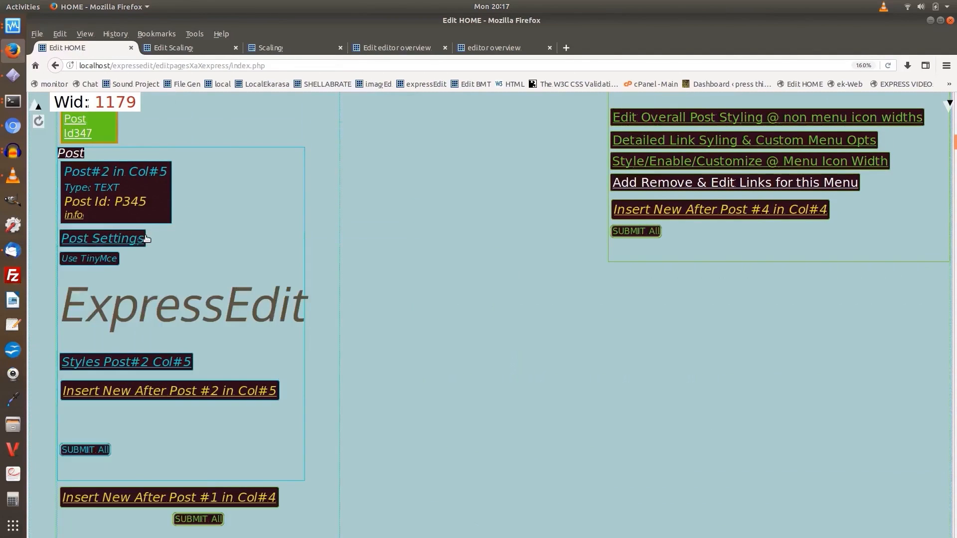
Enable TinyMCE for text post P345, open its "ExpressEdit" text in the editor, and leave the text editor
left_click(86, 258)
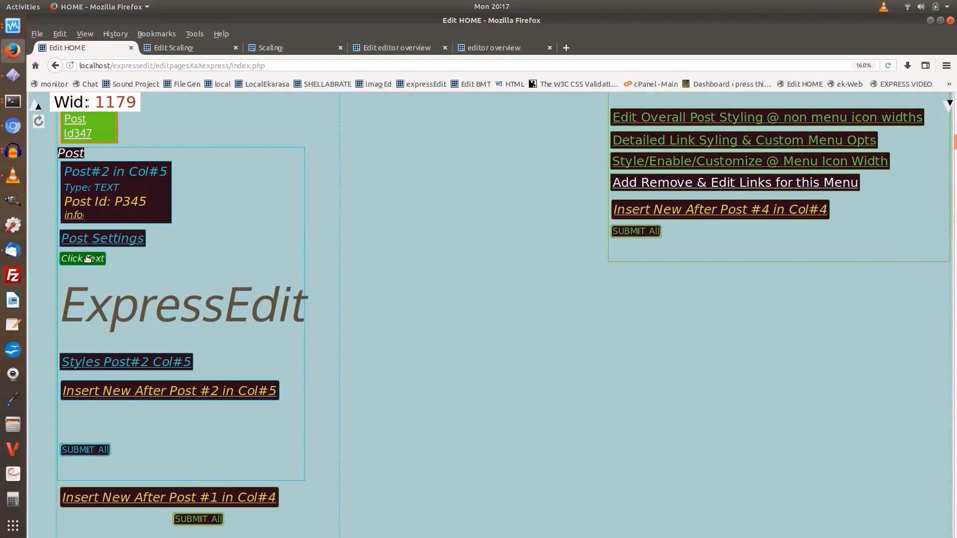
left_click(108, 307)
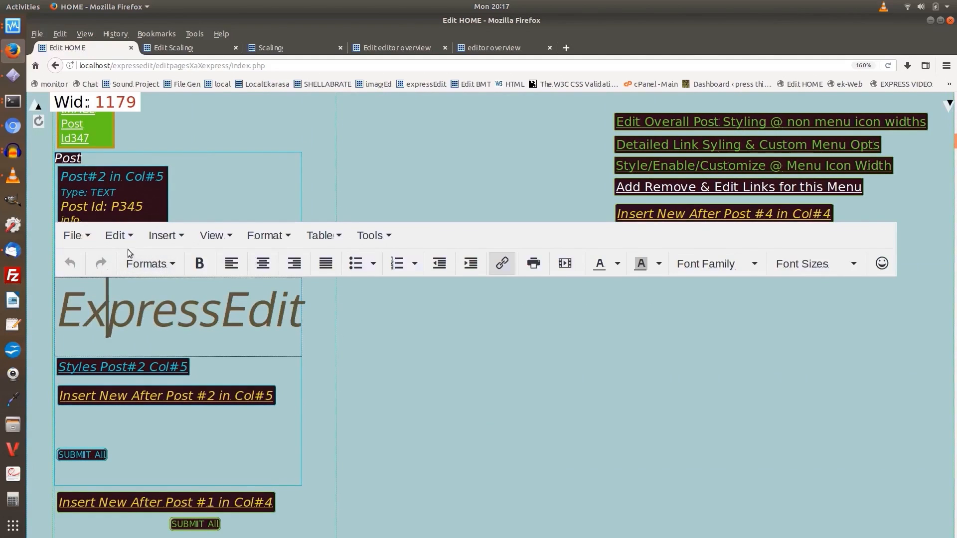
scroll(112, 245, "up", 3)
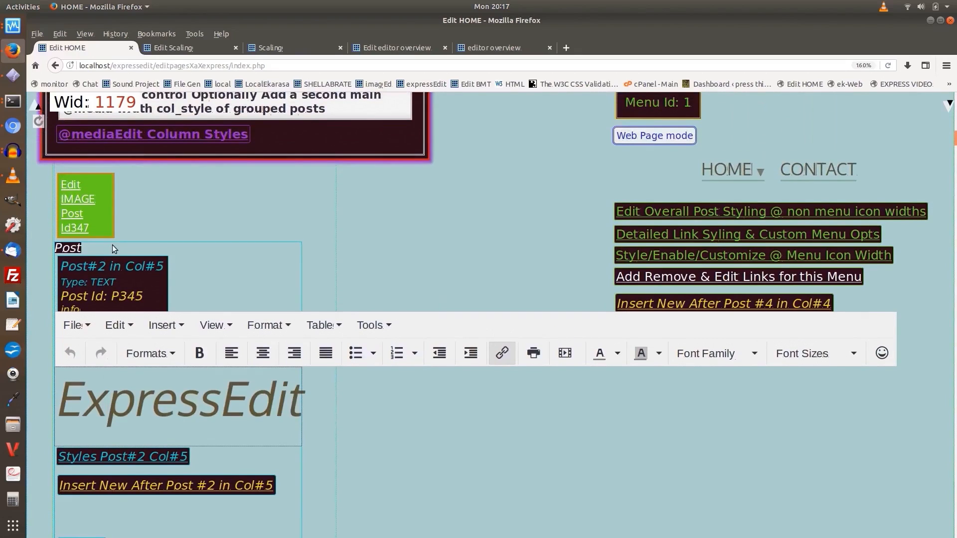
left_click(193, 260)
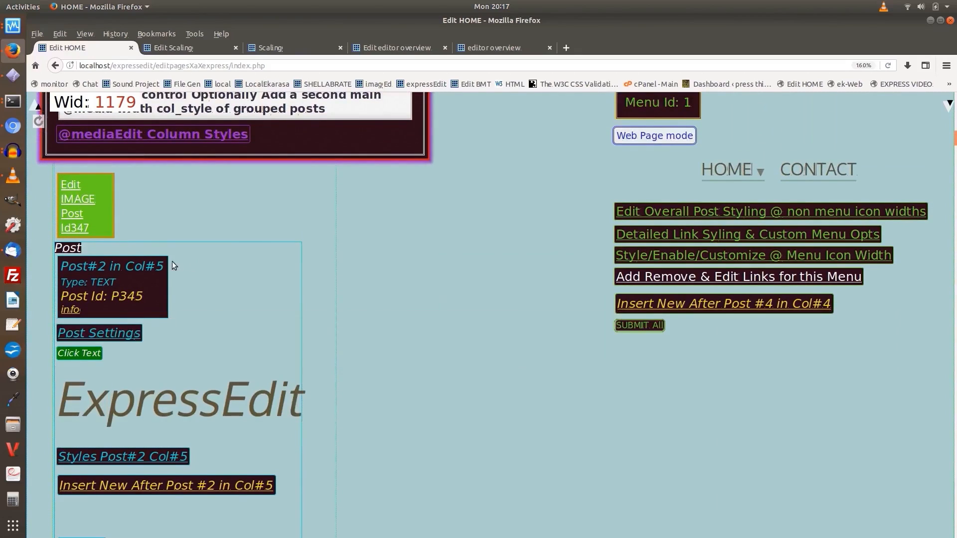
Close column C116's style editor and review its column-specific HR tag styles and Group Styles options
scroll(172, 261, "up", 8)
scroll(173, 263, "up", 7)
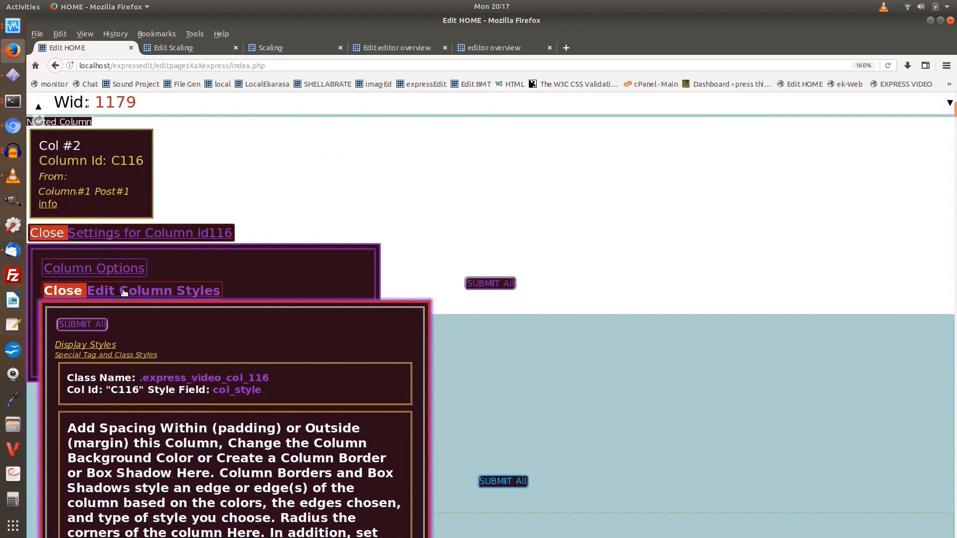
left_click(125, 292)
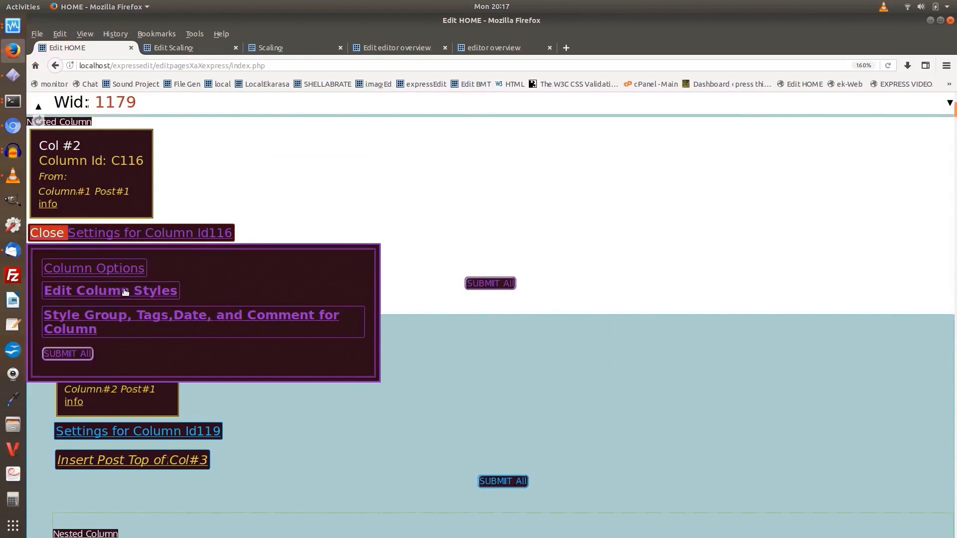
left_click(147, 315)
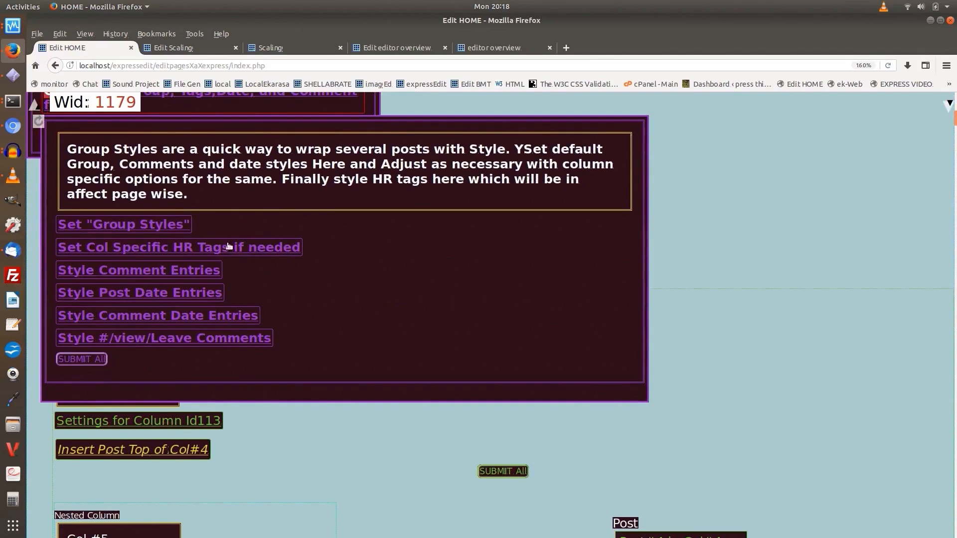
left_click(179, 248)
scroll(204, 290, "down", 6)
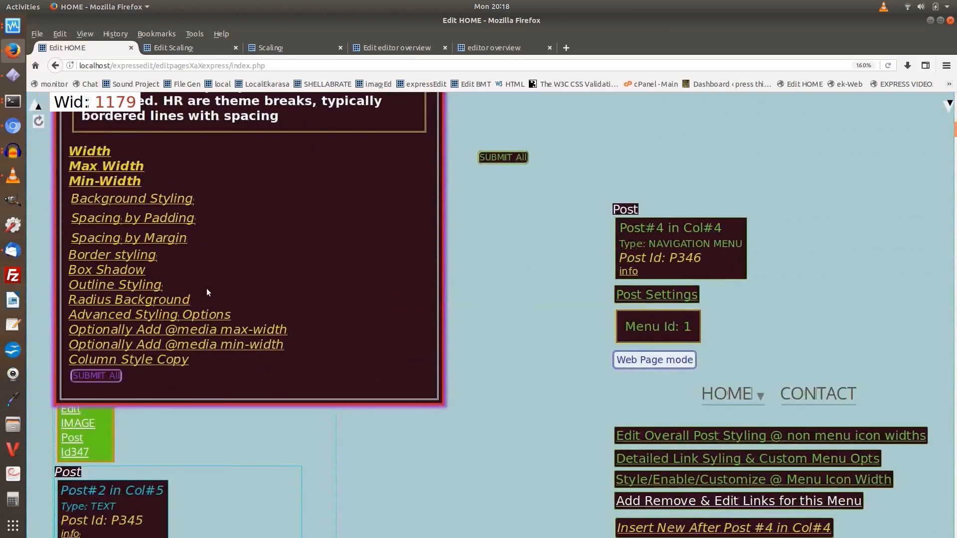
scroll(204, 289, "up", 6)
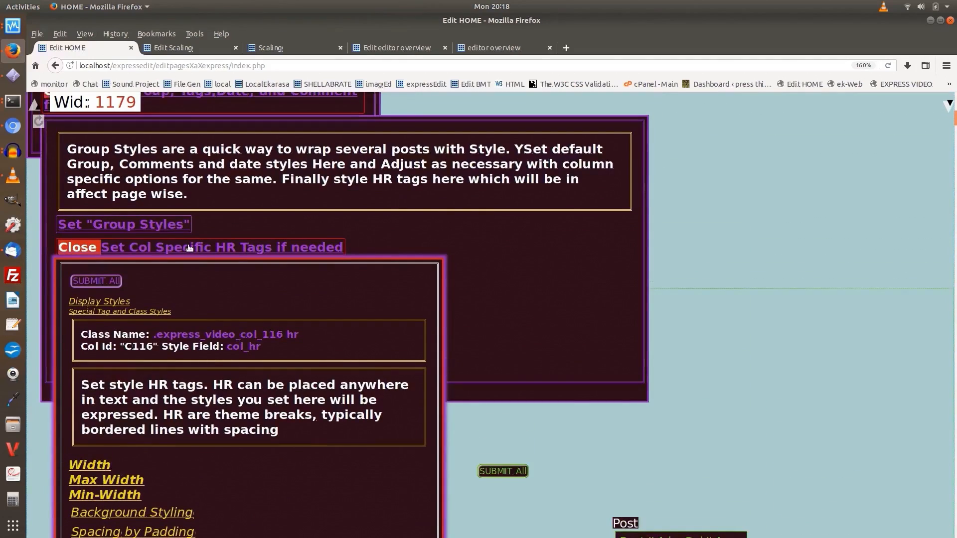
left_click(190, 248)
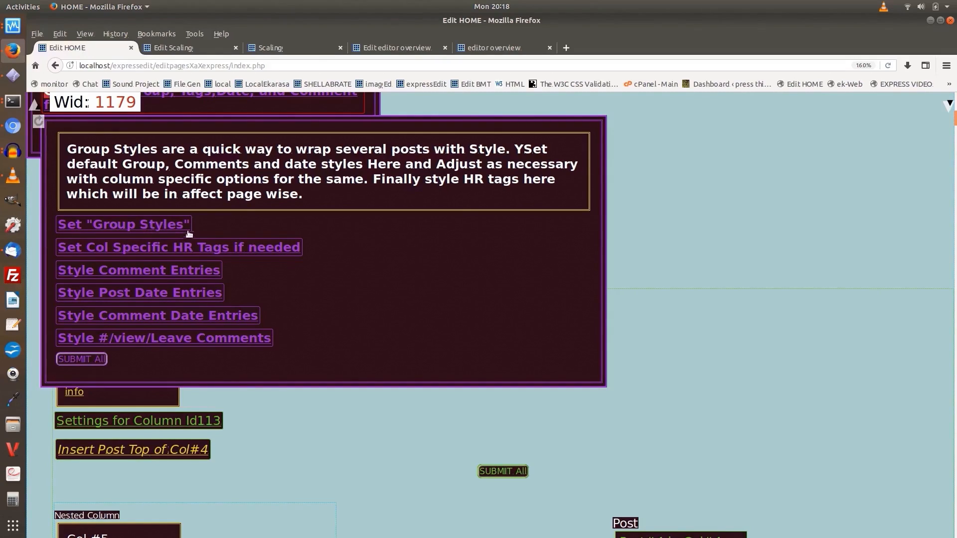
left_click(152, 226)
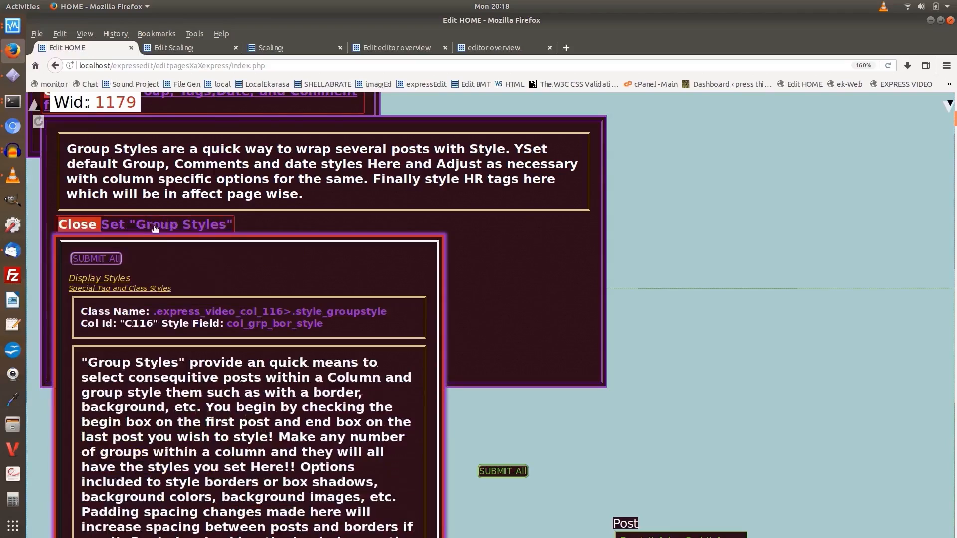
Read through the Group Styles description and styling options for column C116 and close them
scroll(196, 343, "down", 8)
scroll(199, 336, "down", 6)
scroll(156, 288, "up", 15)
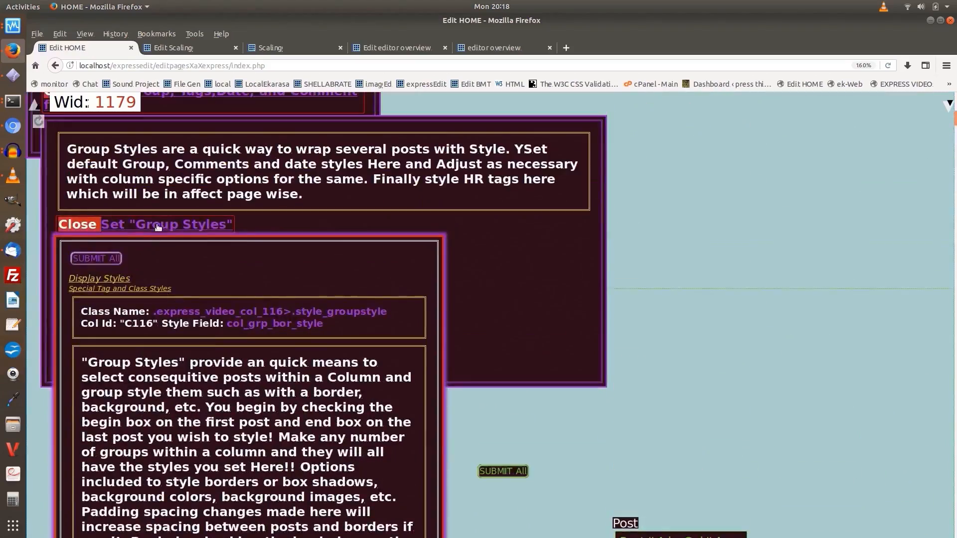
left_click(158, 226)
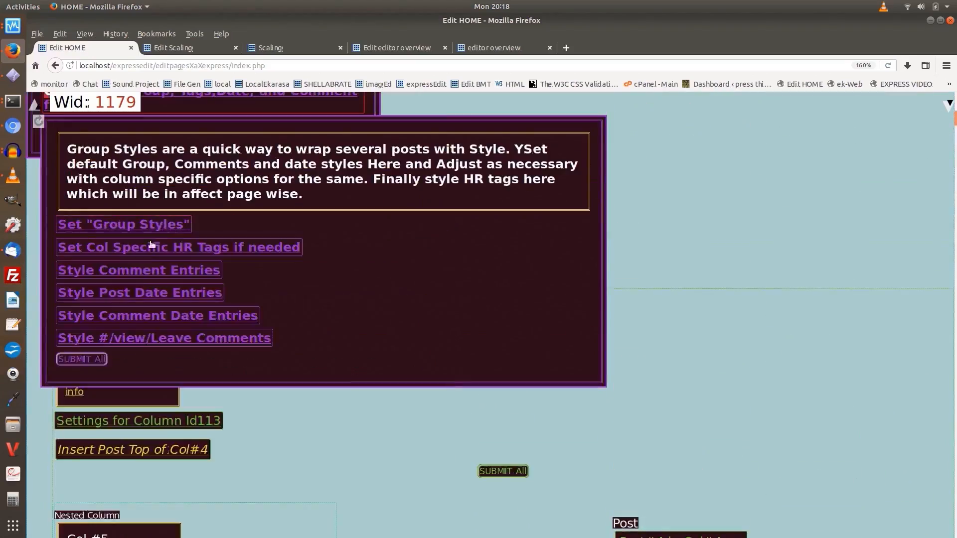
Look at the Begin and End Post Group Styles options in text post P345's settings and close the settings
scroll(136, 300, "down", 10)
scroll(140, 298, "down", 1)
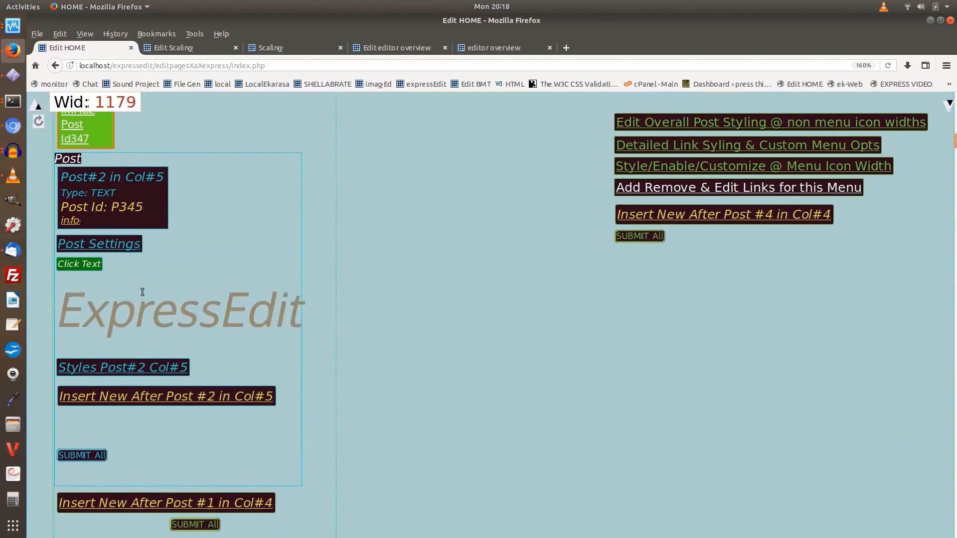
left_click(92, 243)
scroll(147, 285, "down", 2)
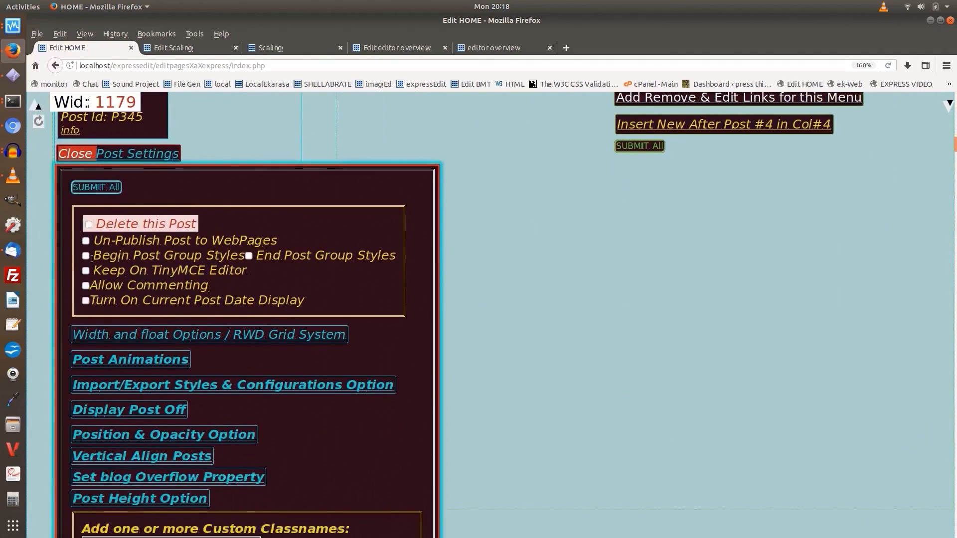
left_click(85, 256)
left_click(138, 154)
Open the styles of text post P345, review its Globalize this styles options, and close those options
scroll(155, 233, "down", 1)
left_click(154, 232)
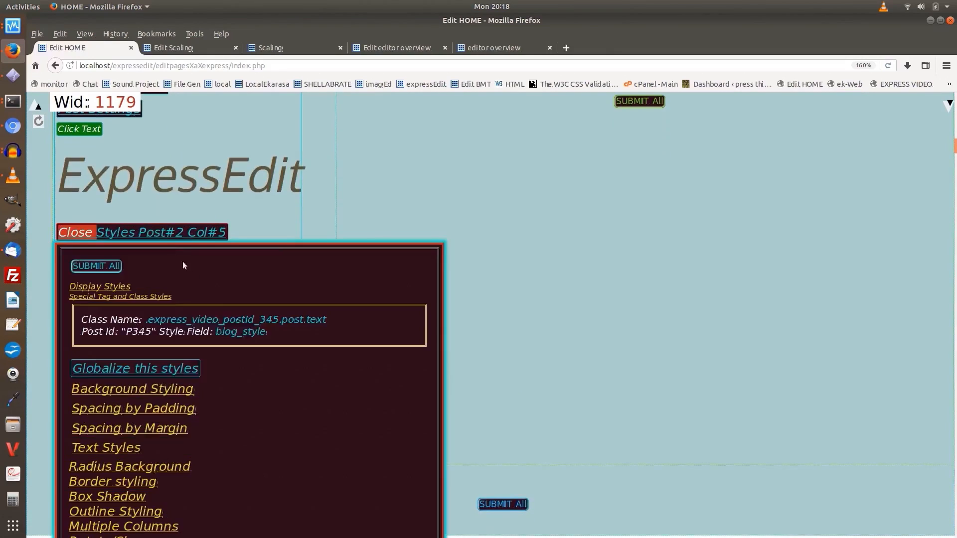
scroll(183, 261, "down", 4)
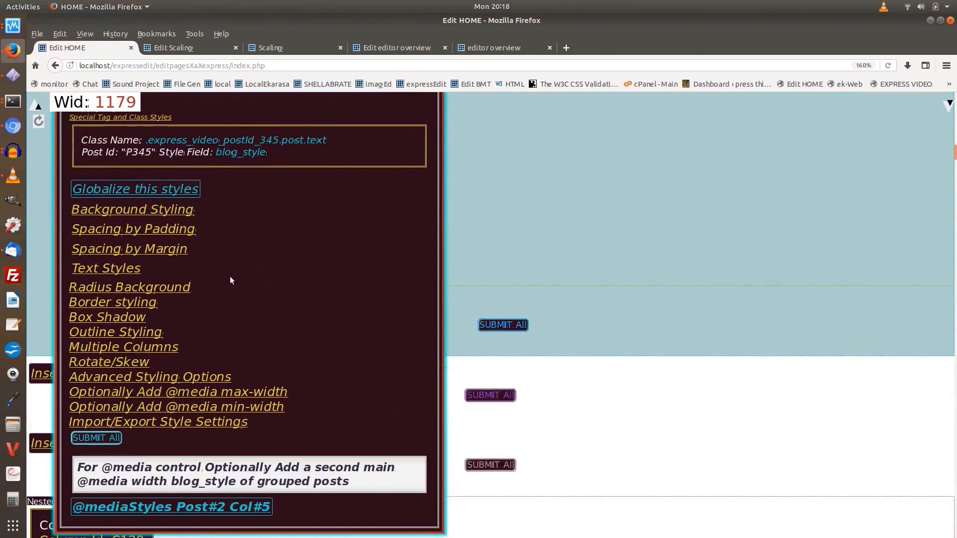
left_click(118, 190)
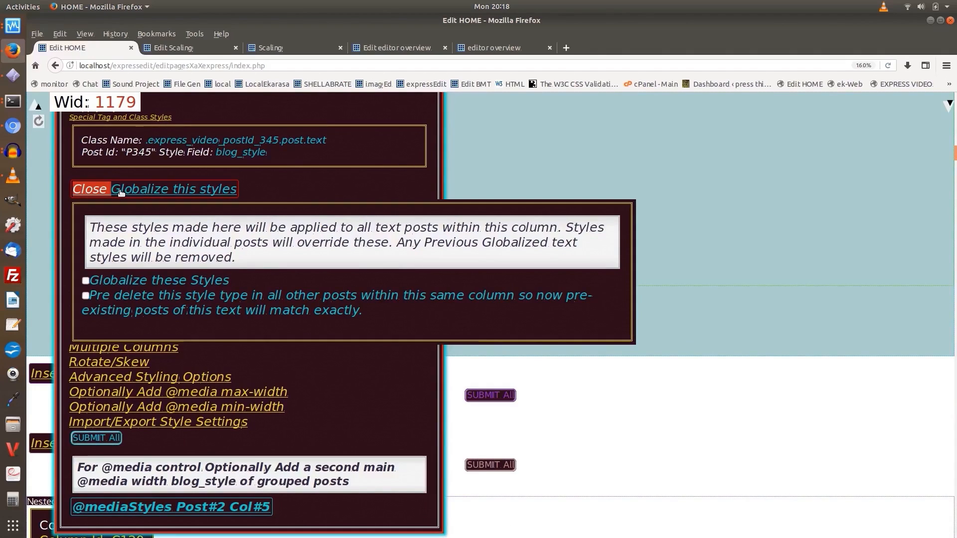
left_click(120, 192)
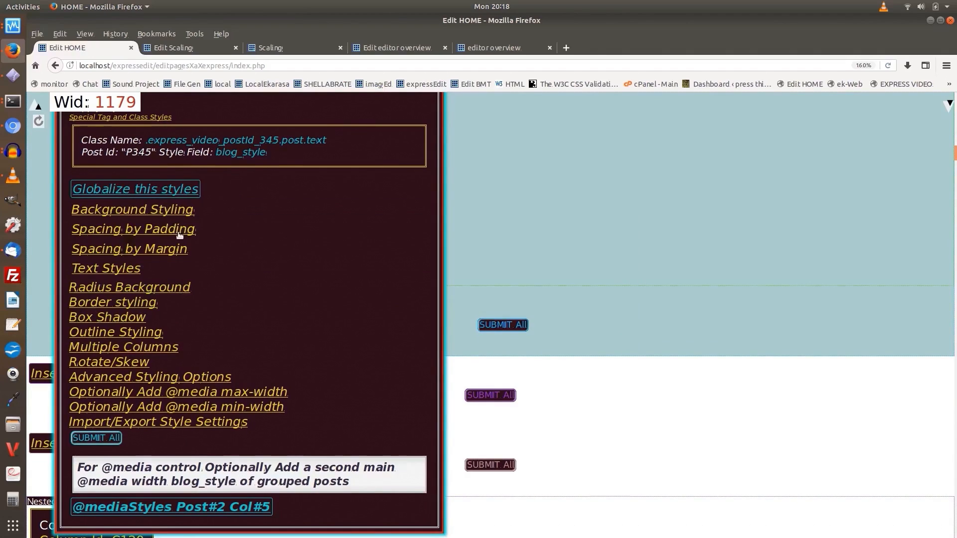
Open the post settings of text post P345 and review its Import/Export Styles & Configurations options
scroll(180, 234, "up", 3)
scroll(181, 234, "up", 5)
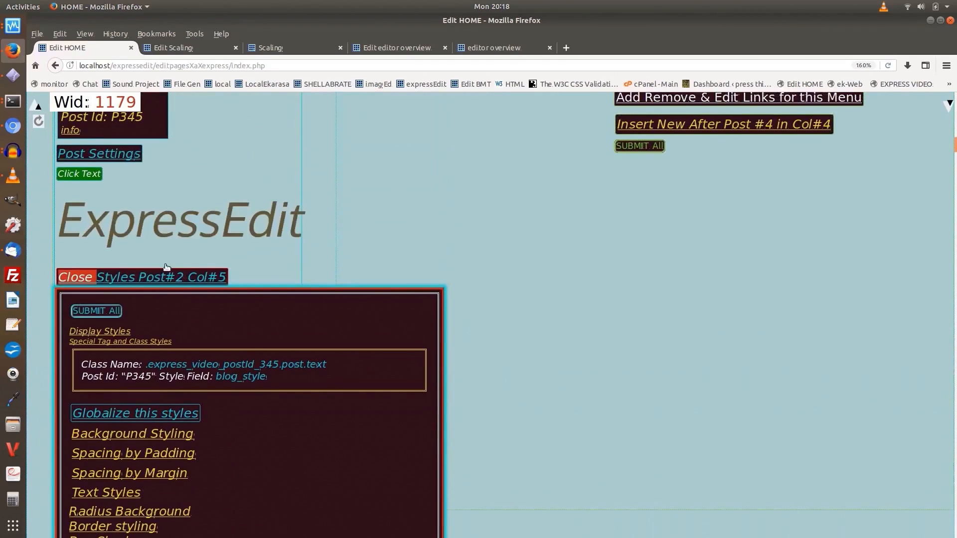
left_click(106, 156)
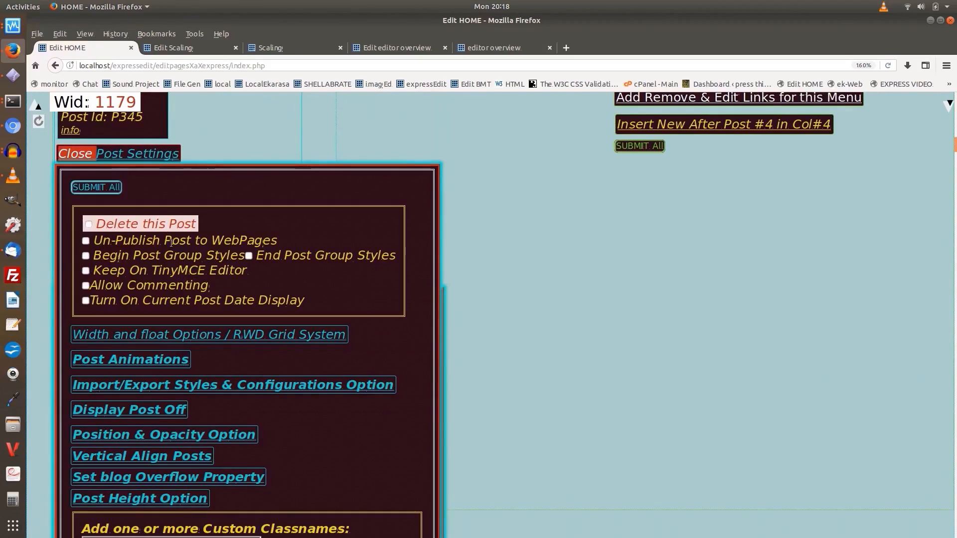
scroll(150, 279, "down", 3)
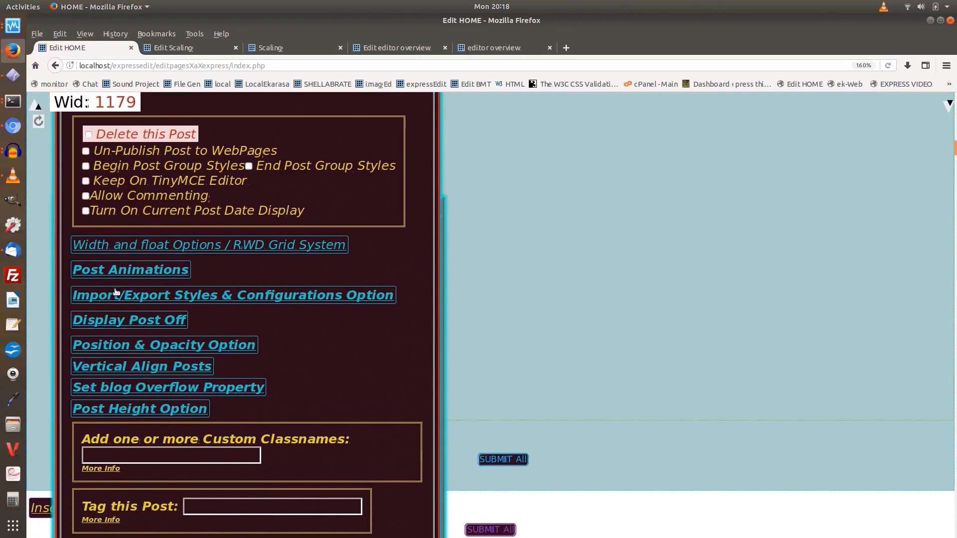
left_click(117, 294)
scroll(214, 291, "down", 5)
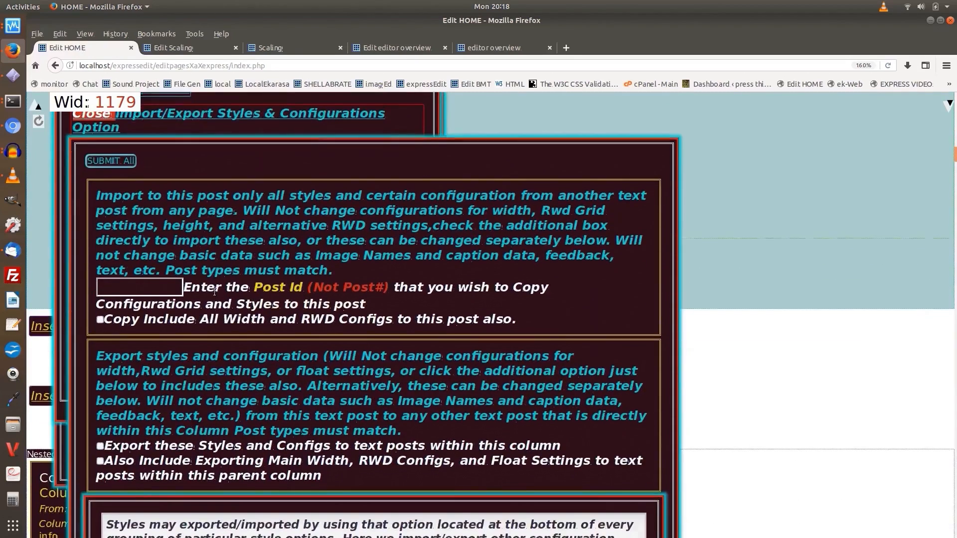
scroll(213, 291, "down", 5)
scroll(241, 179, "down", 5)
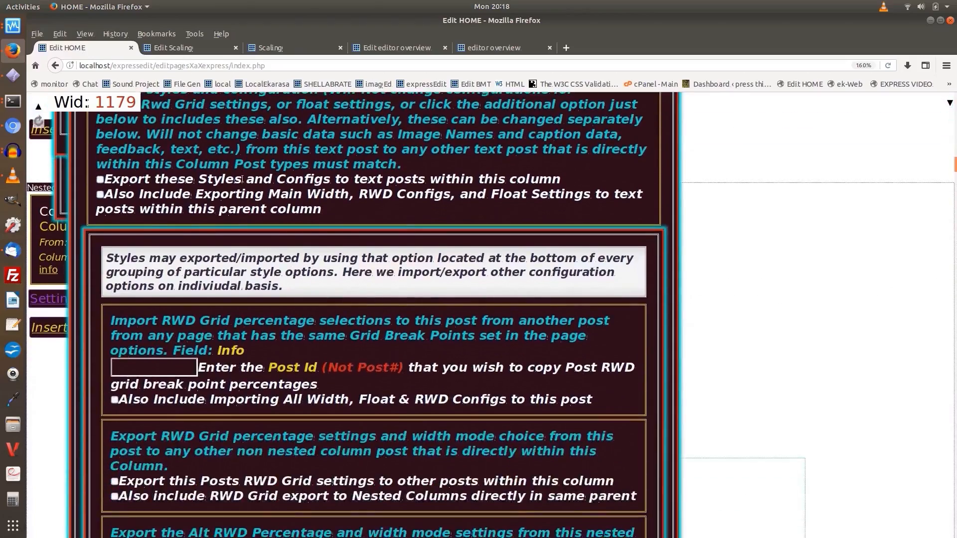
scroll(241, 179, "down", 20)
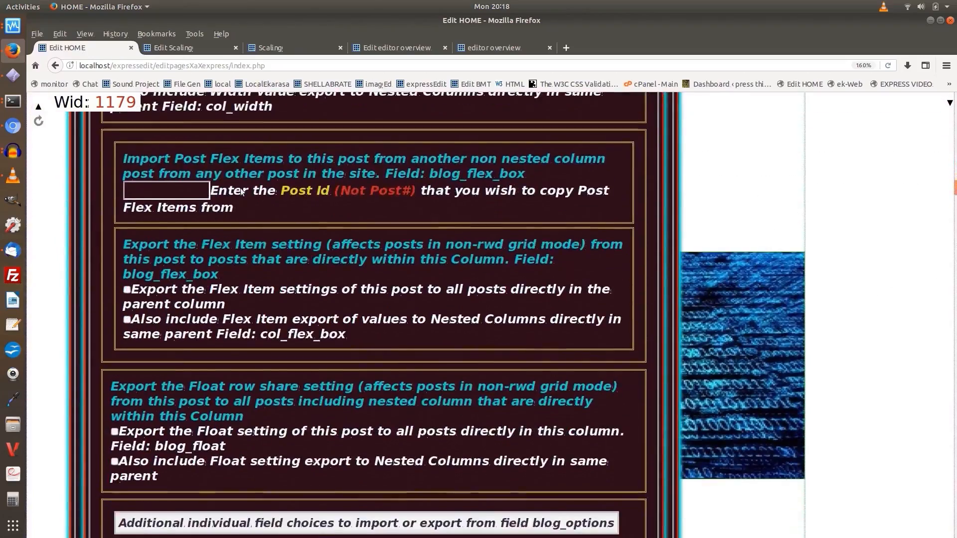
scroll(241, 191, "down", 10)
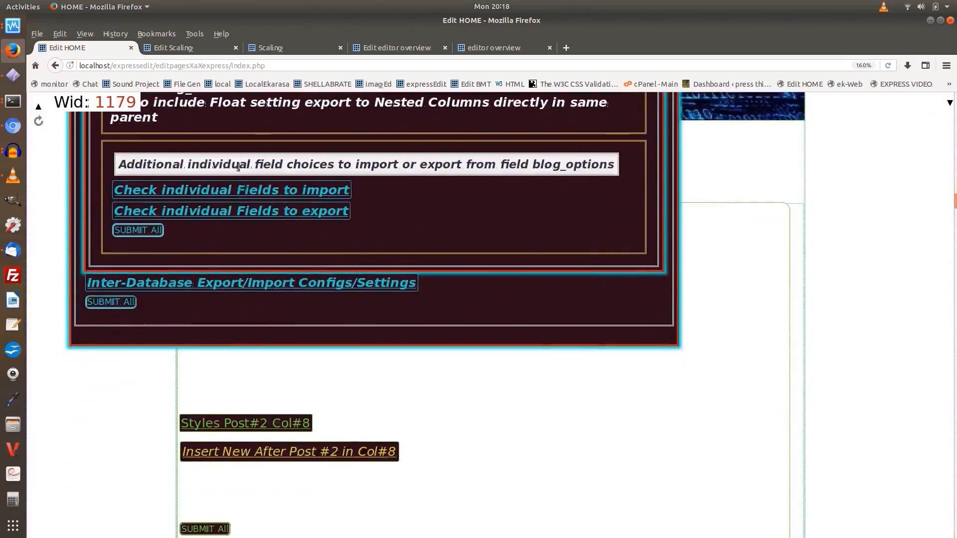
Review the individual blog_options fields available for import and export, and close text post P345's settings
left_click(235, 190)
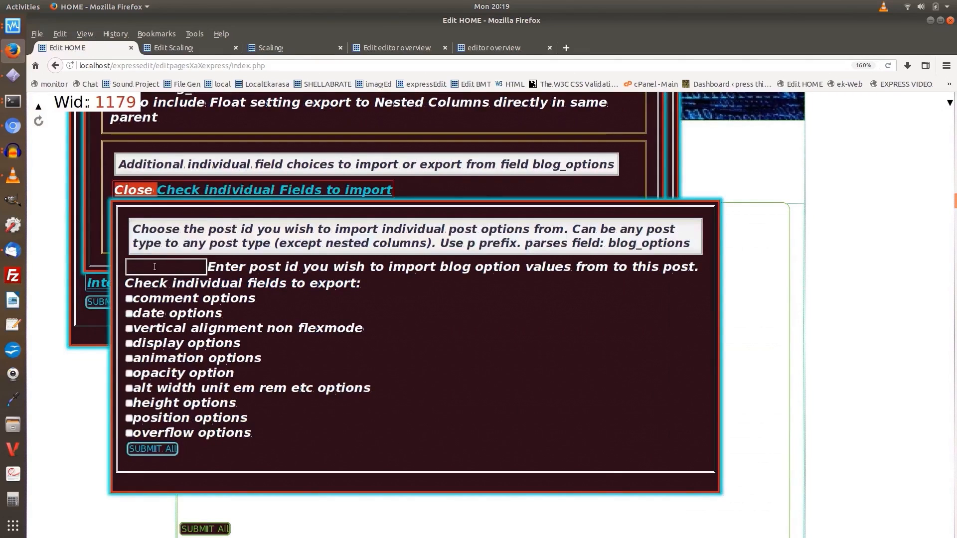
left_click(212, 191)
left_click(178, 286)
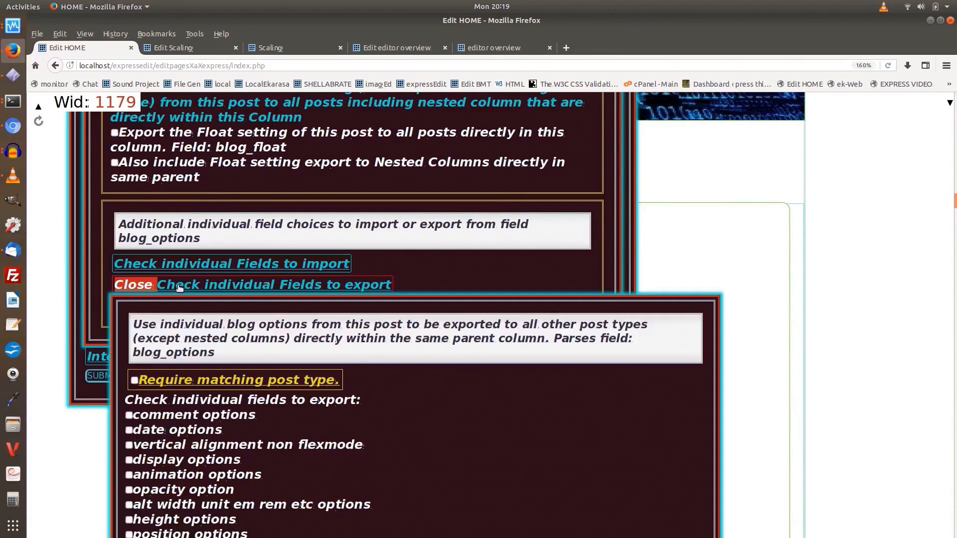
left_click(180, 286)
scroll(173, 282, "up", 1)
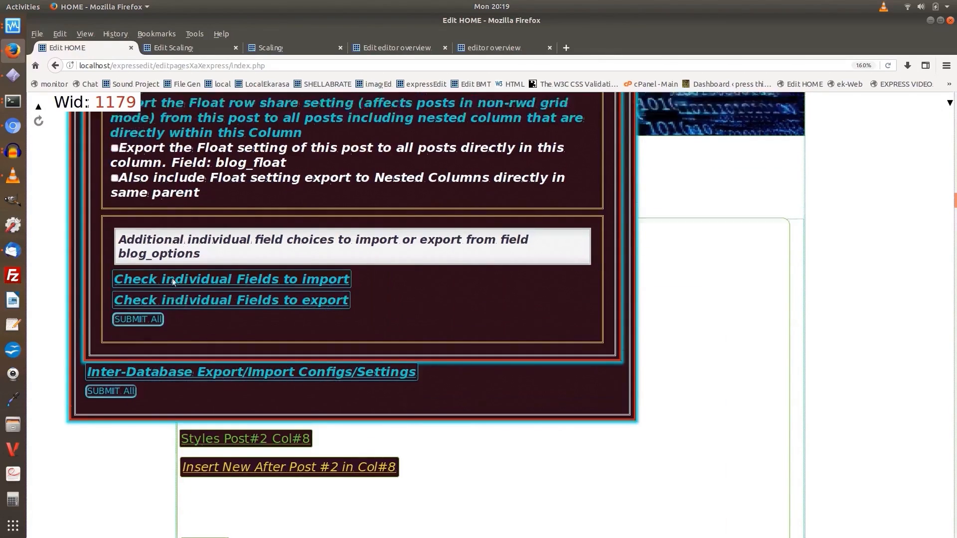
scroll(173, 282, "up", 15)
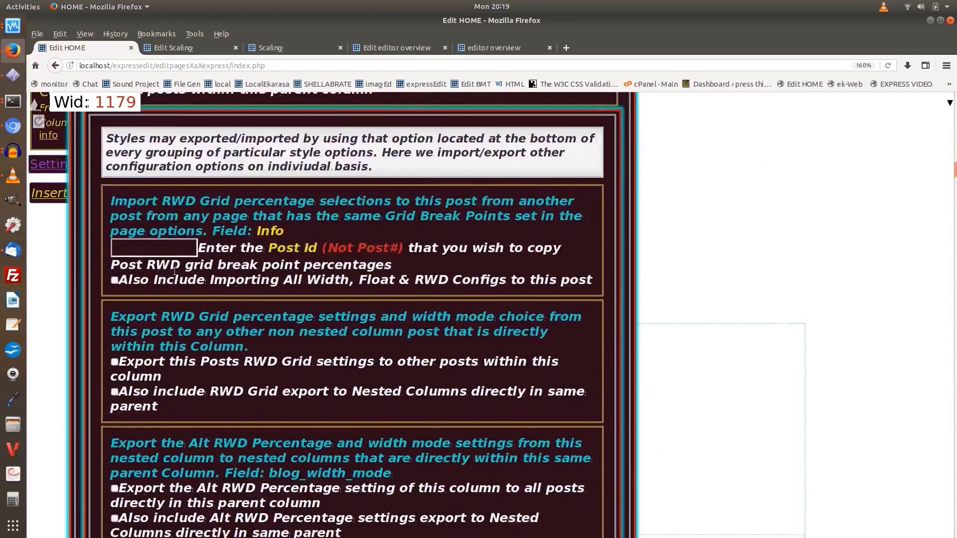
scroll(174, 270, "up", 15)
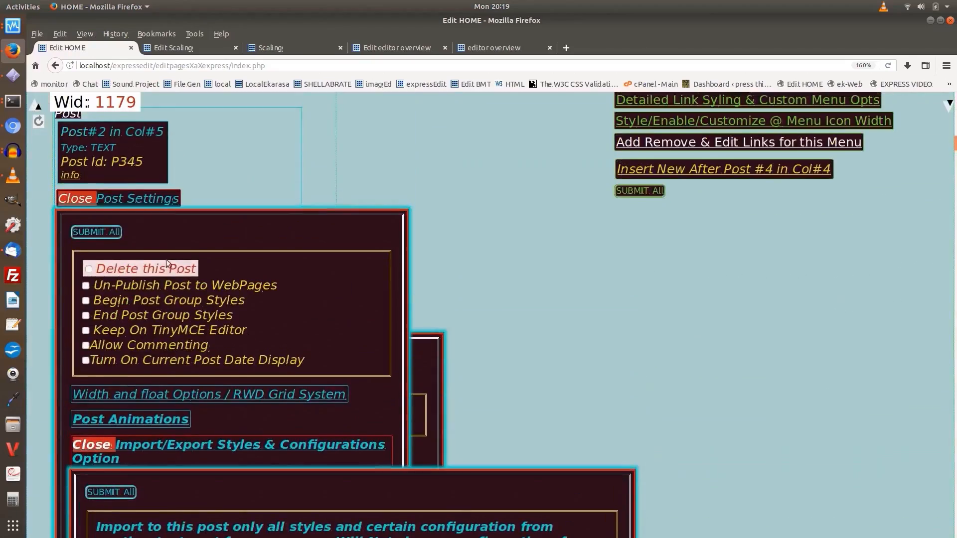
left_click(133, 199)
Open the Import/Export Style Settings of text post P345, review the individual blog_style fields for import, and close that list
scroll(140, 209, "down", 3)
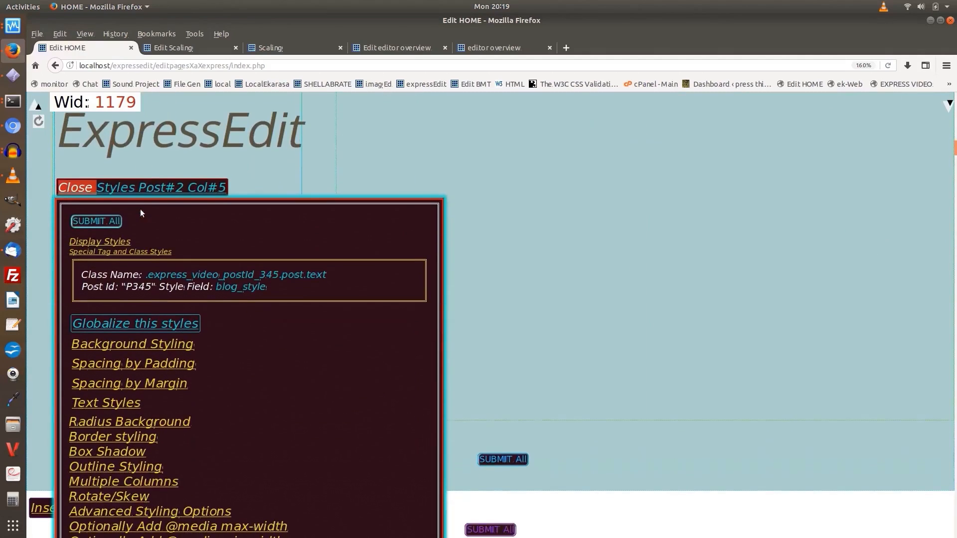
scroll(158, 214, "down", 4)
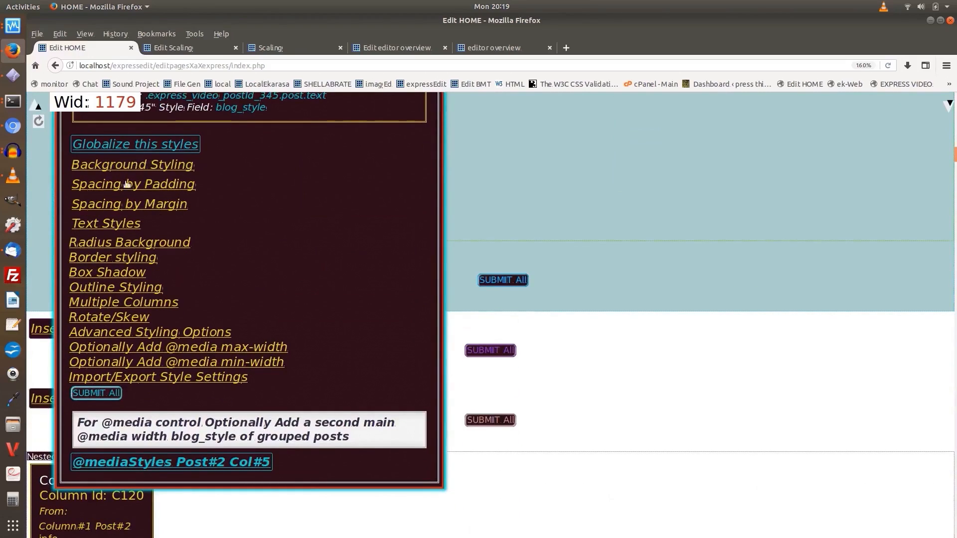
left_click(120, 375)
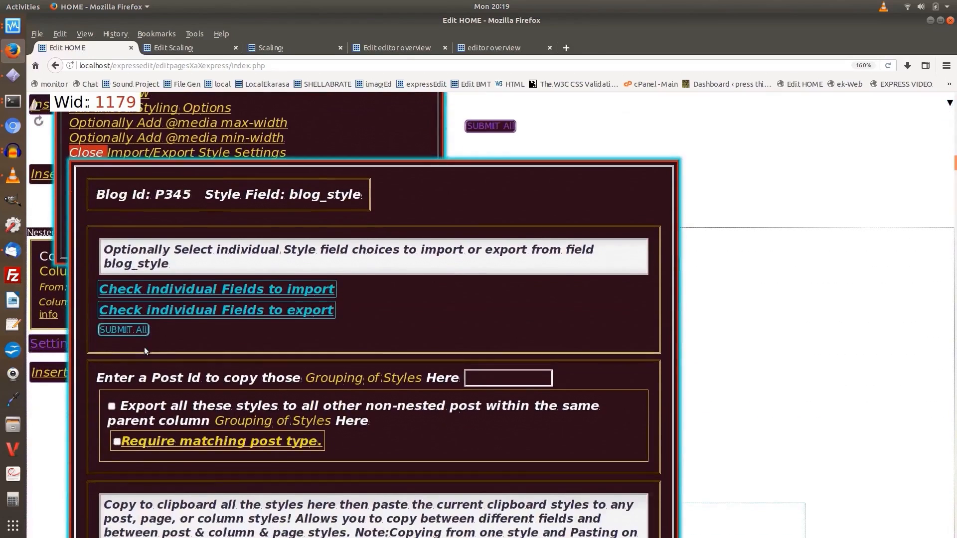
left_click(172, 288)
scroll(175, 285, "down", 5)
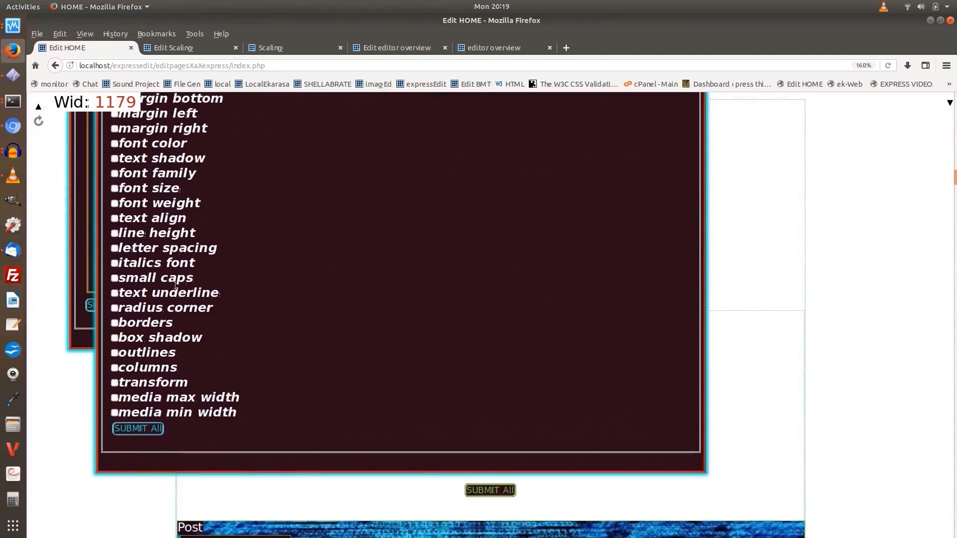
scroll(175, 286, "up", 5)
scroll(176, 286, "up", 5)
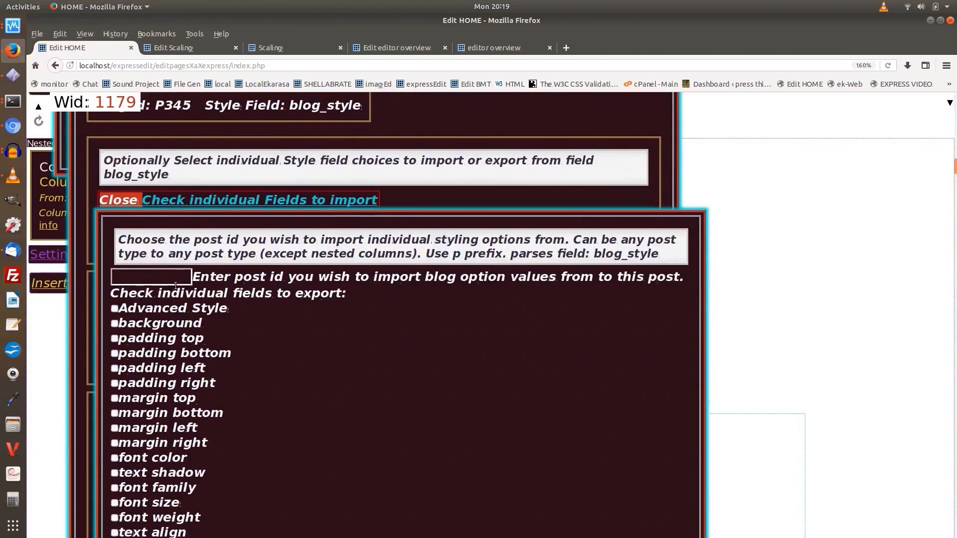
left_click(195, 288)
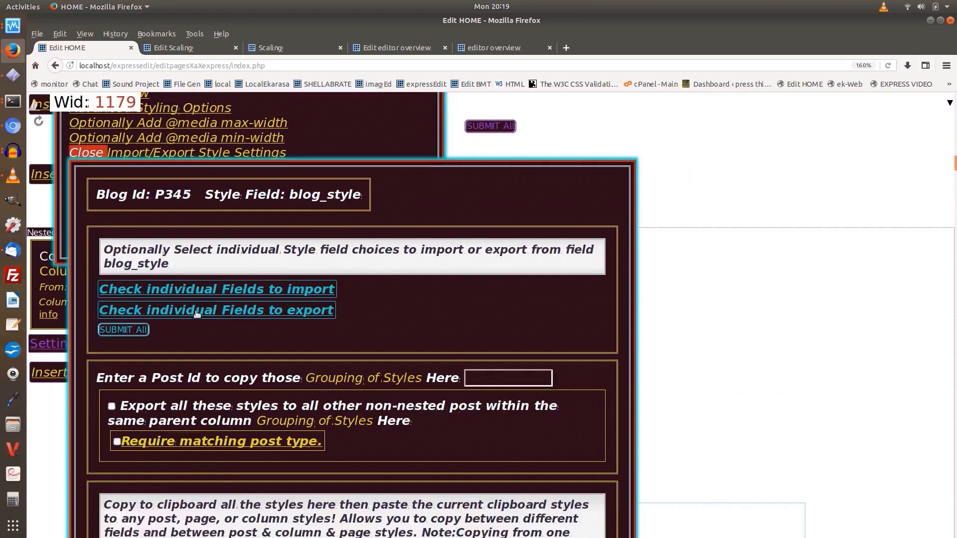
Review the individual blog_style fields that text post P345 can export, and close that list
left_click(197, 311)
scroll(196, 310, "down", 3)
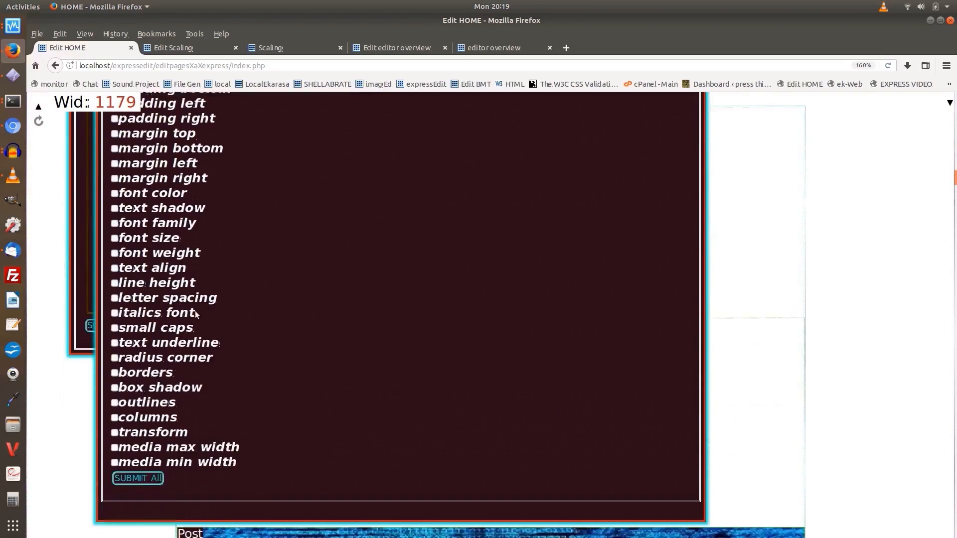
scroll(195, 310, "up", 6)
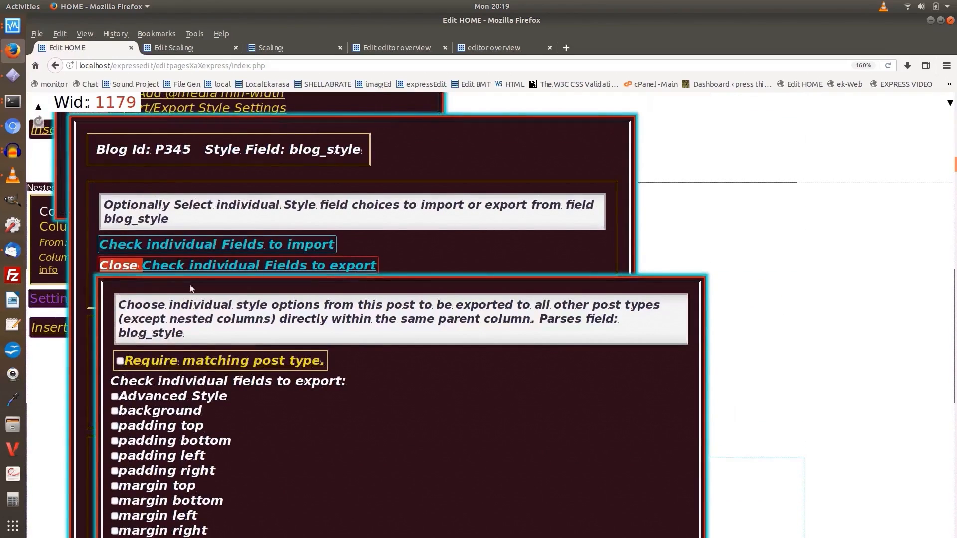
left_click(188, 269)
Close the Import/Export Style Settings and the style options of text post P345
scroll(189, 270, "up", 5)
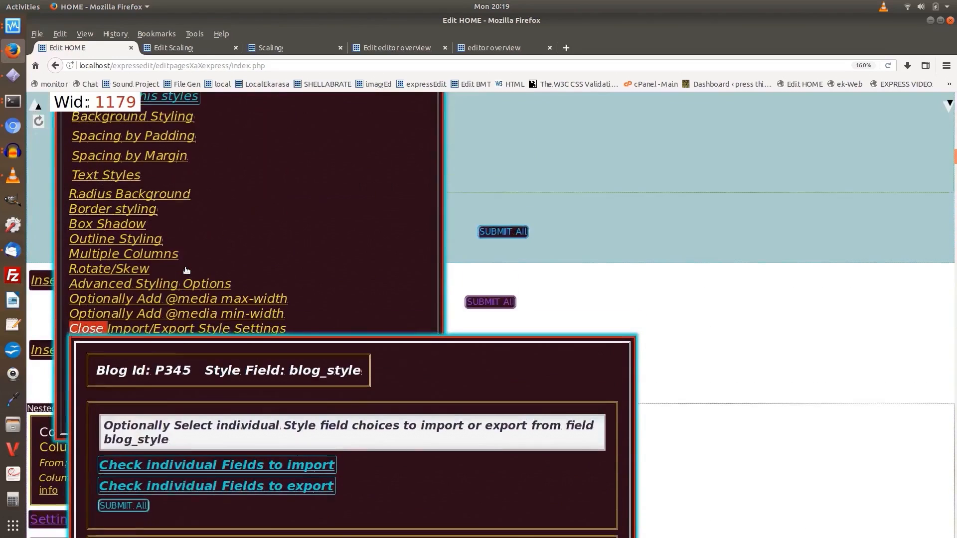
scroll(161, 299, "up", 1)
left_click(165, 374)
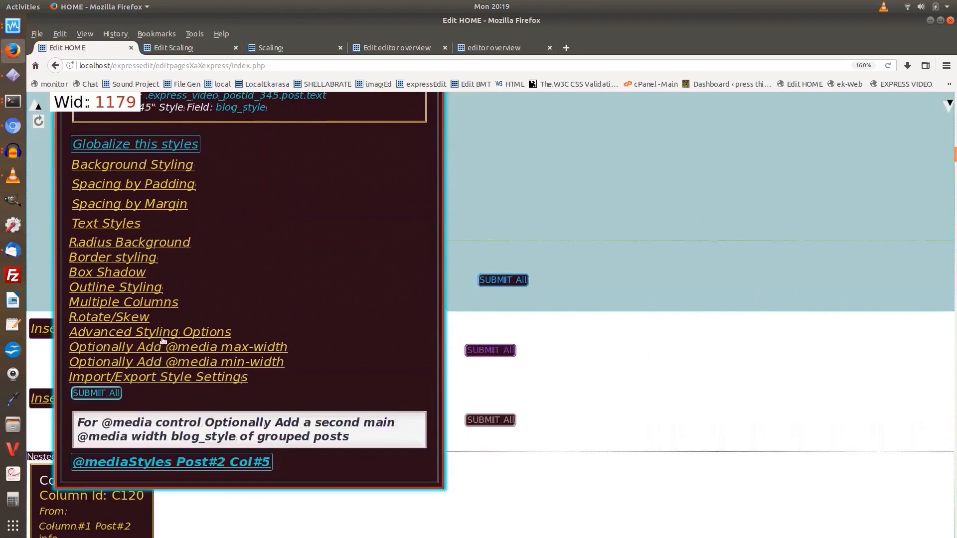
scroll(165, 339, "up", 4)
left_click(142, 232)
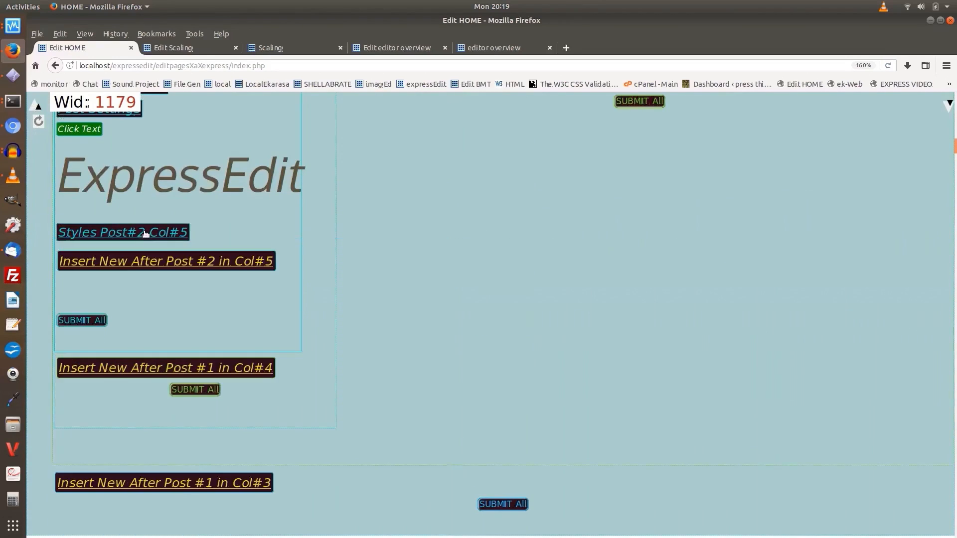
Return to column C116 and close its settings
scroll(255, 245, "up", 4)
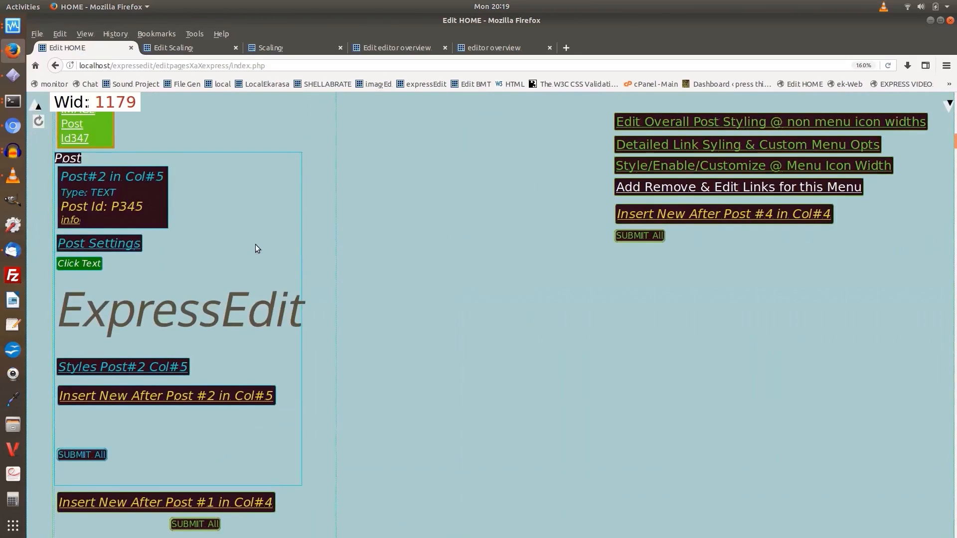
scroll(255, 244, "up", 10)
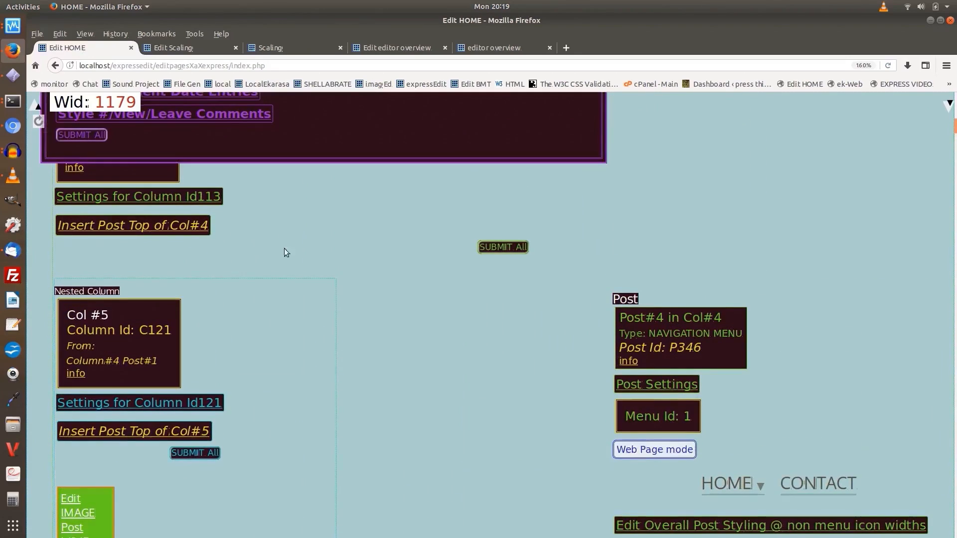
scroll(571, 255, "up", 10)
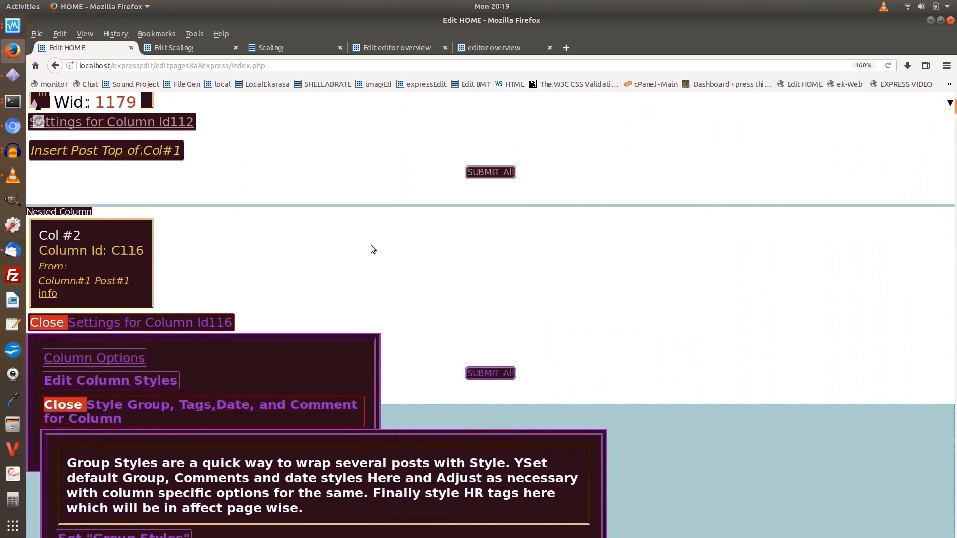
left_click(139, 322)
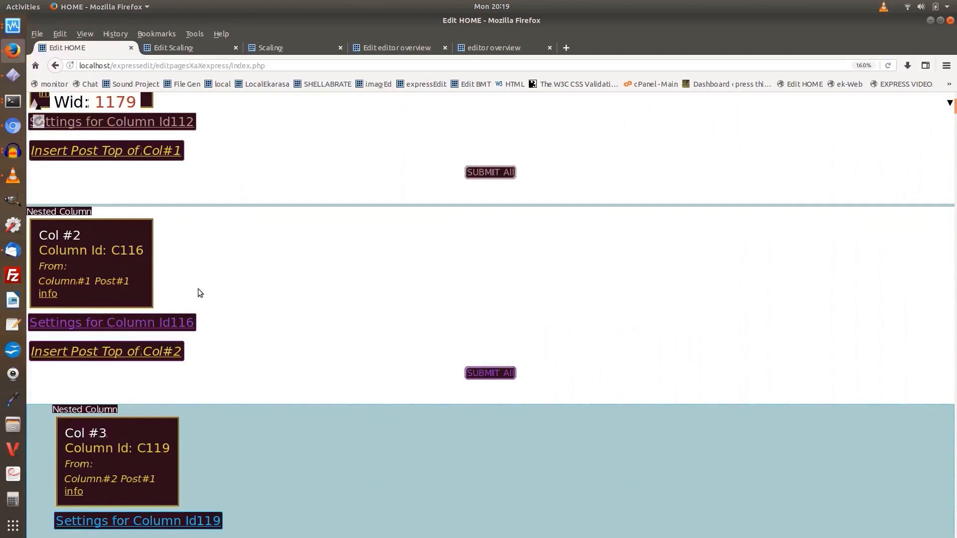
Open Rearange Dark Column Colors, move color #18 to directly after #0 in the order, and reload the page to apply it
scroll(199, 289, "up", 4)
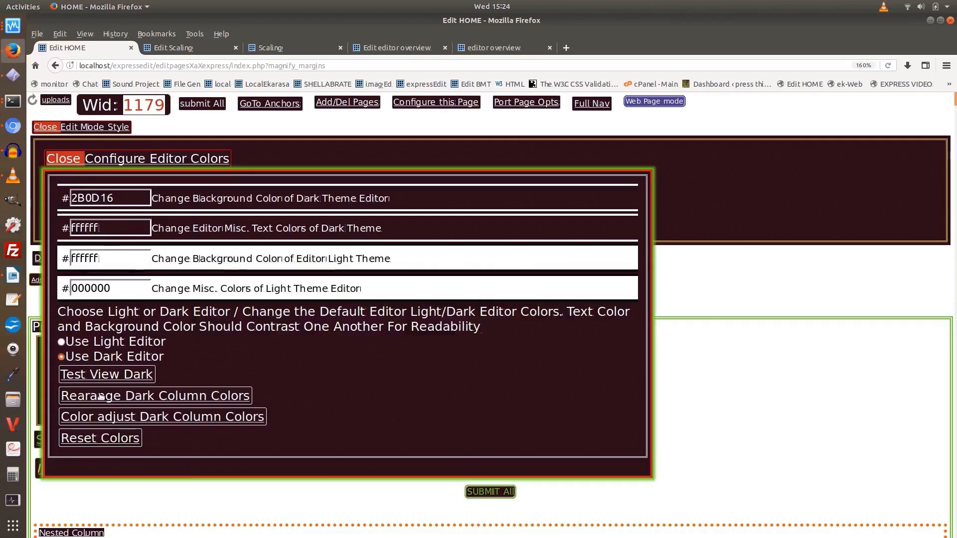
left_click(175, 394)
scroll(178, 374, "down", 5)
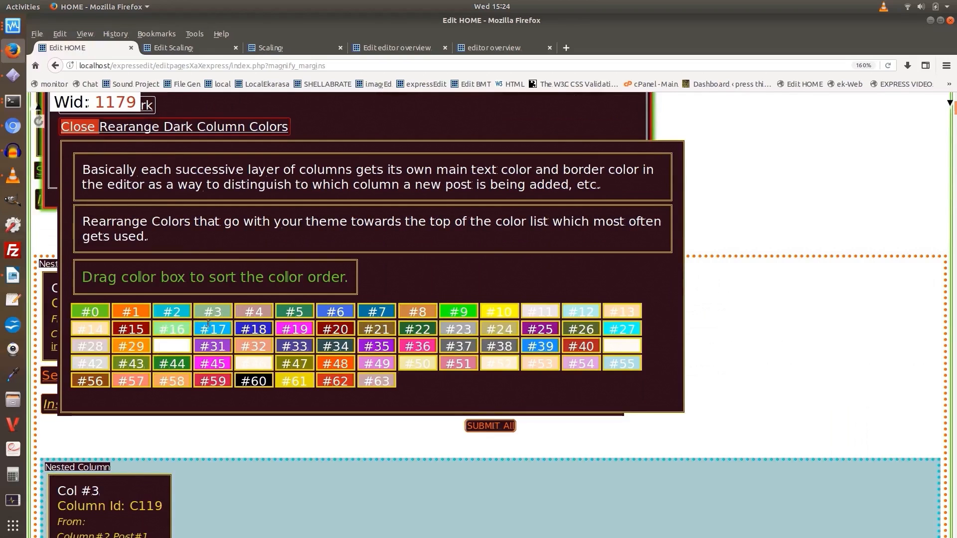
left_click_drag(254, 328, 132, 313)
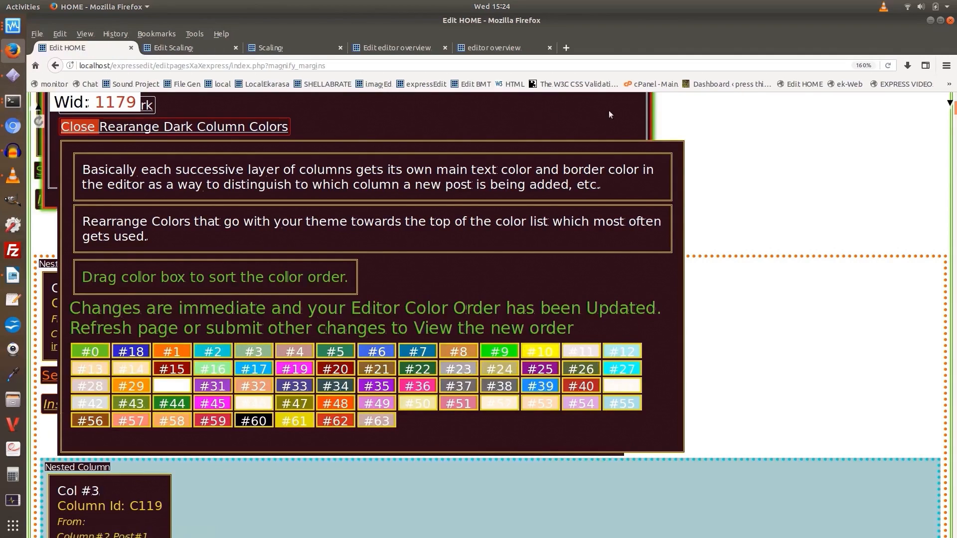
left_click(887, 65)
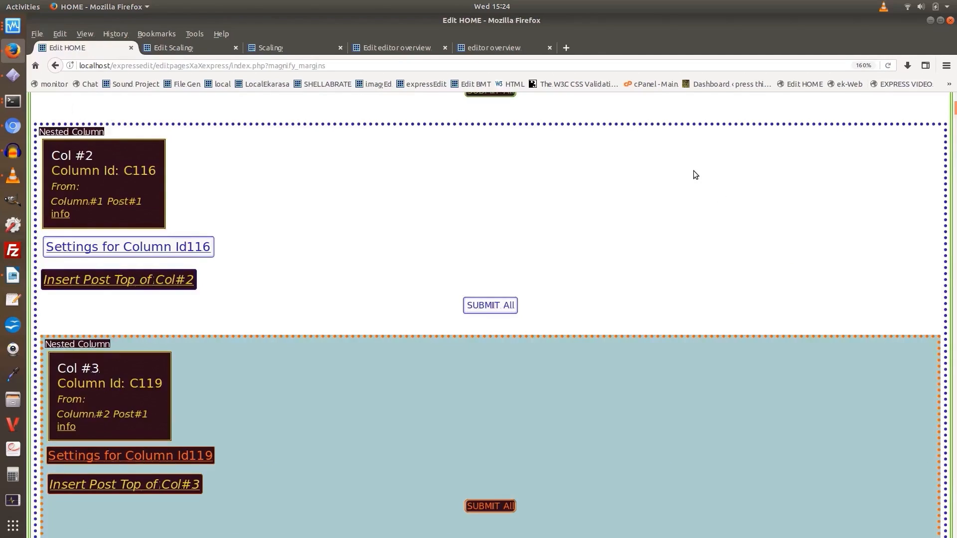
Enable Prevent Submitted Page Refresh in the debug tools, change the link text of text post P345 to ExpressEditx, and submit all changes
scroll(695, 175, "up", 5)
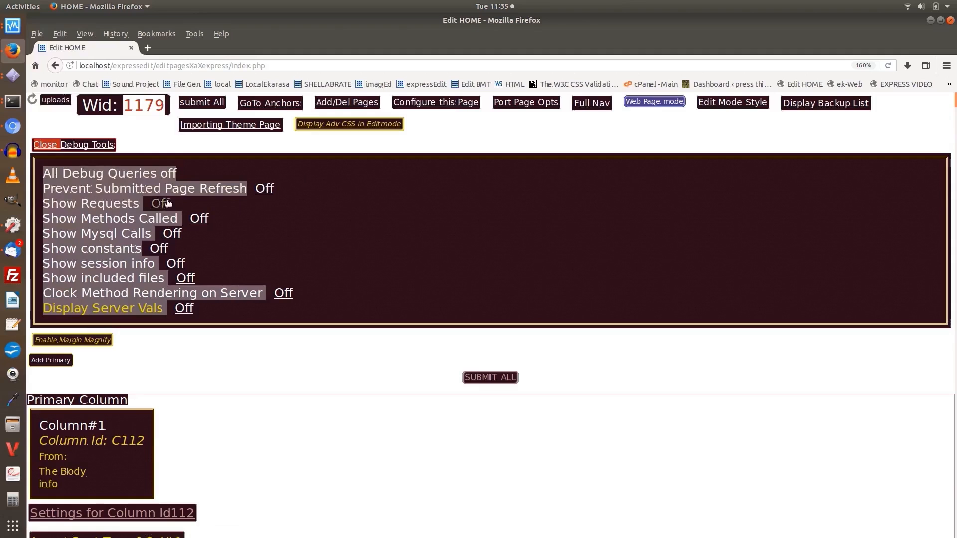
left_click(211, 188)
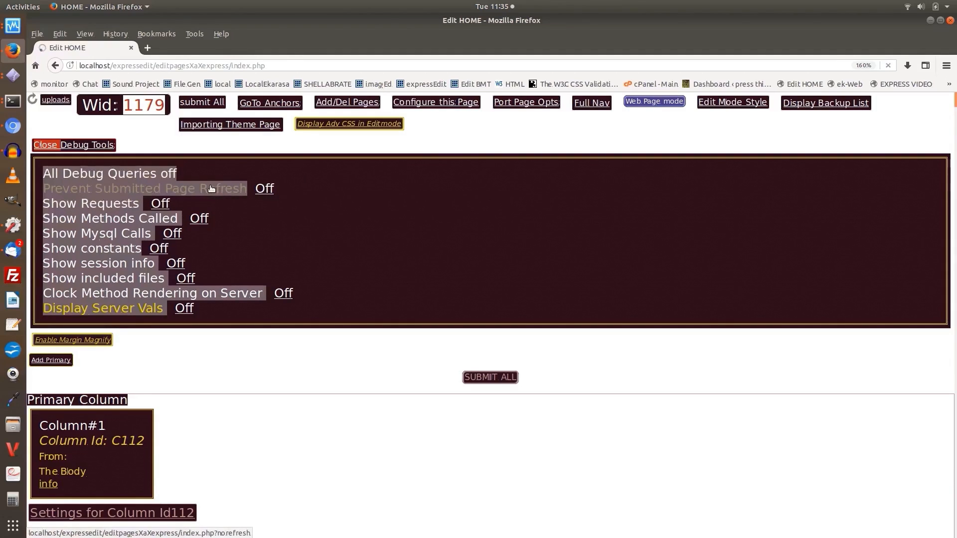
scroll(226, 235, "down", 15)
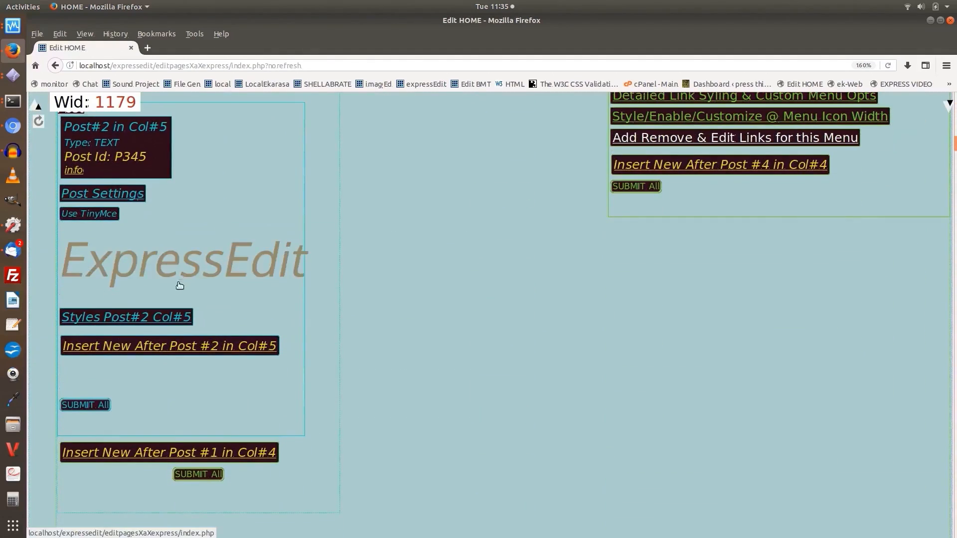
left_click(173, 298)
left_click(165, 447)
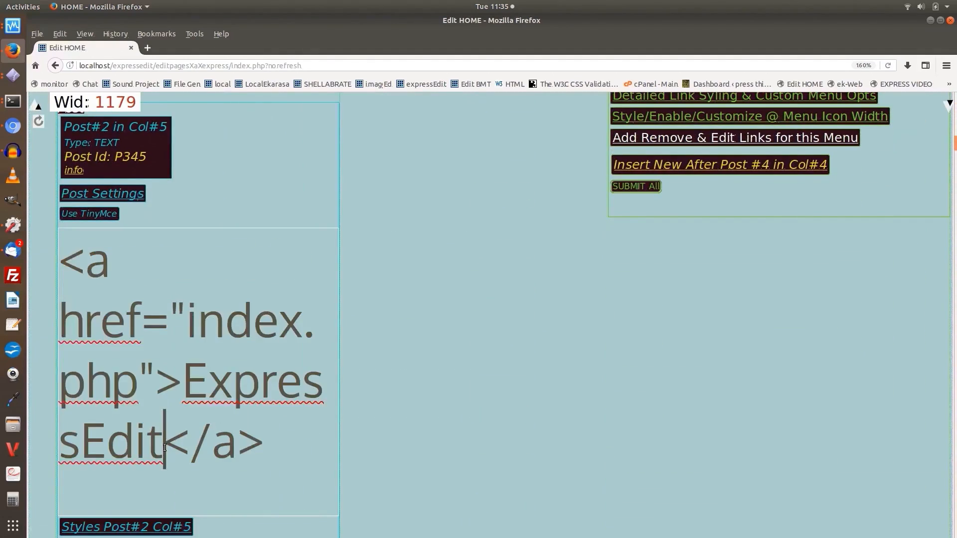
type("x")
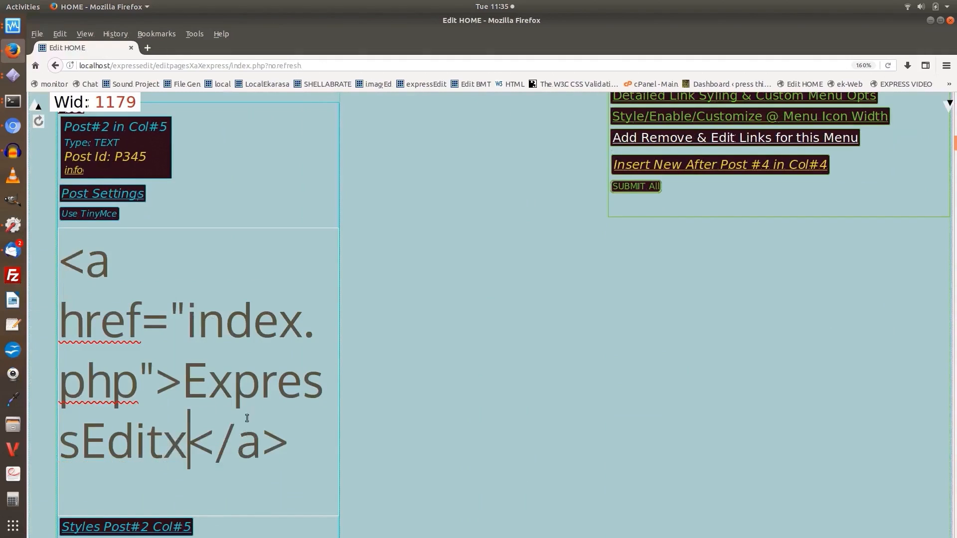
left_click(642, 187)
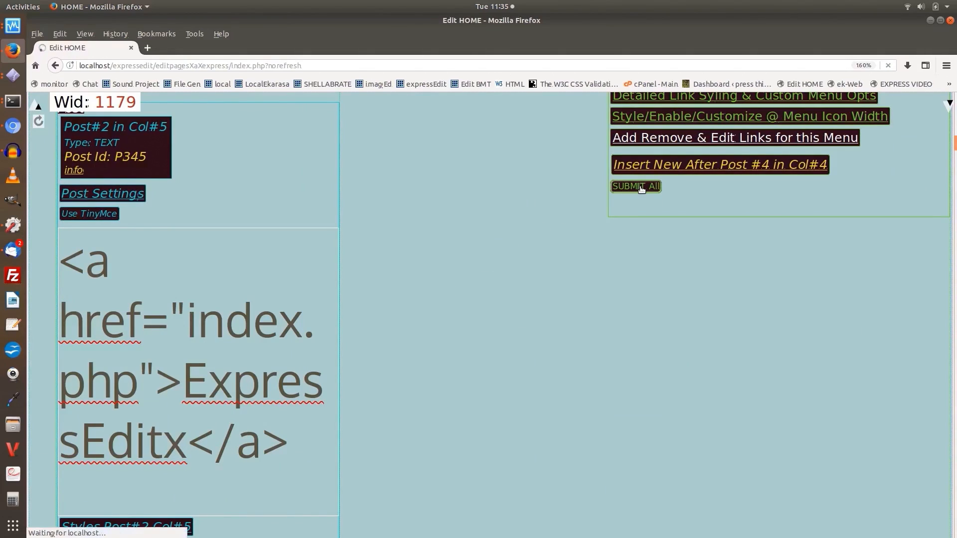
Examine the posted data, the query table's method, line and file columns, and the select queries at the page end, and return to the page top
scroll(584, 268, "down", 5)
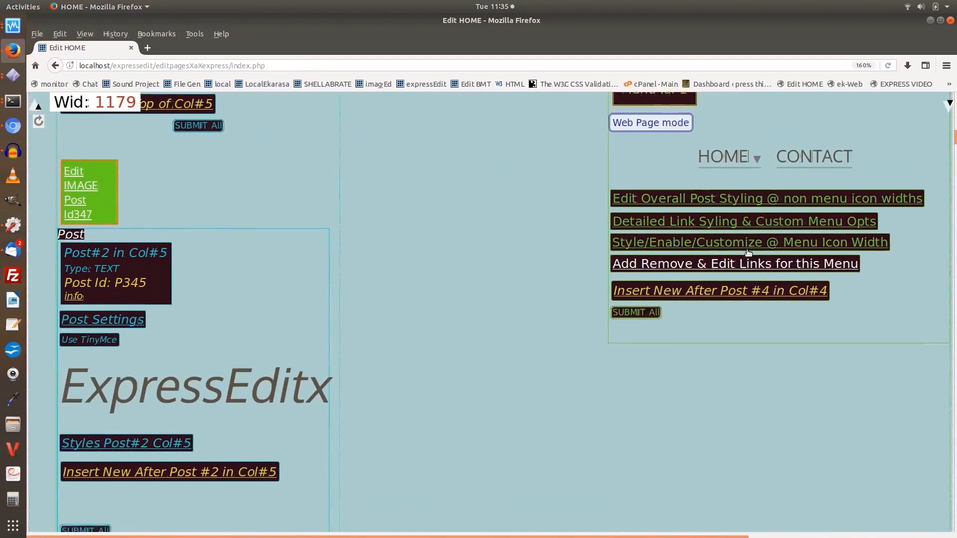
left_click(947, 105)
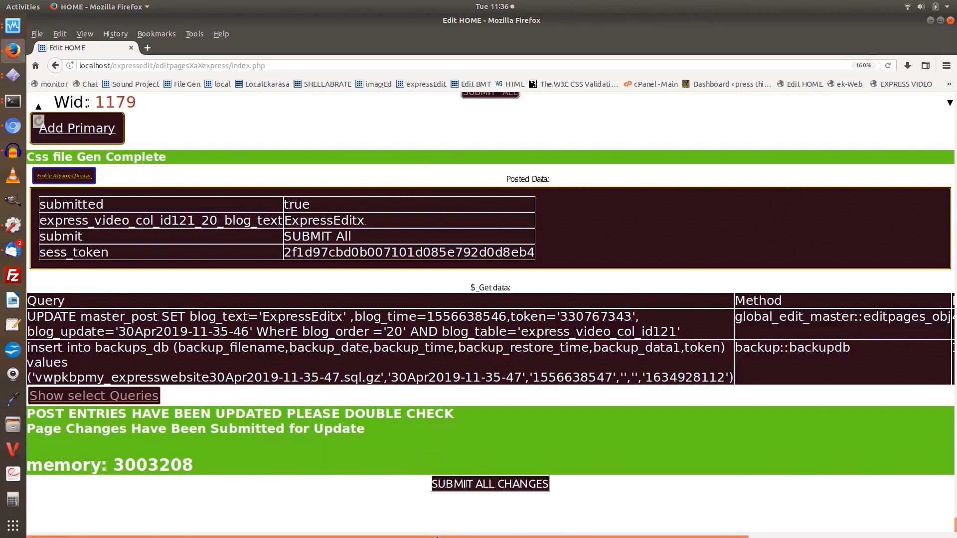
left_click_drag(436, 536, 690, 537)
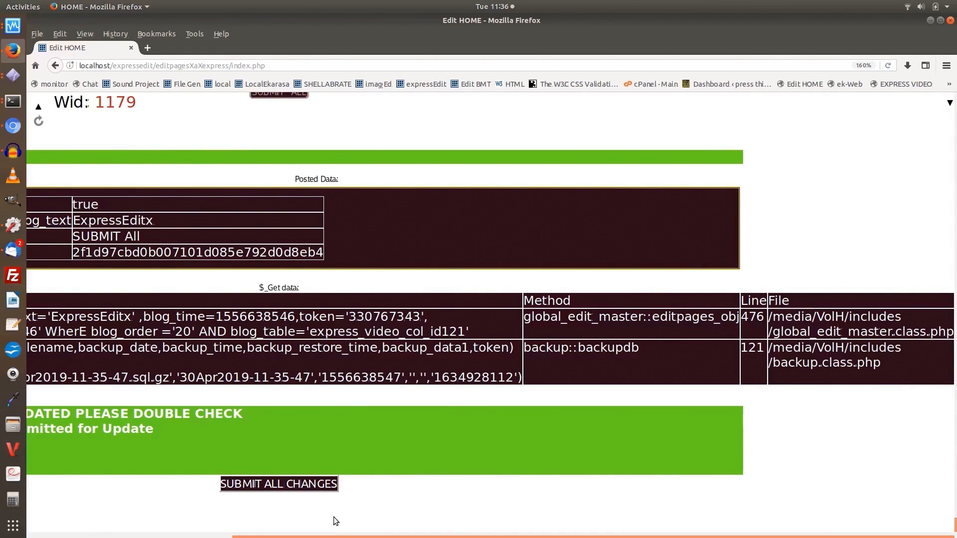
left_click_drag(332, 537, 98, 511)
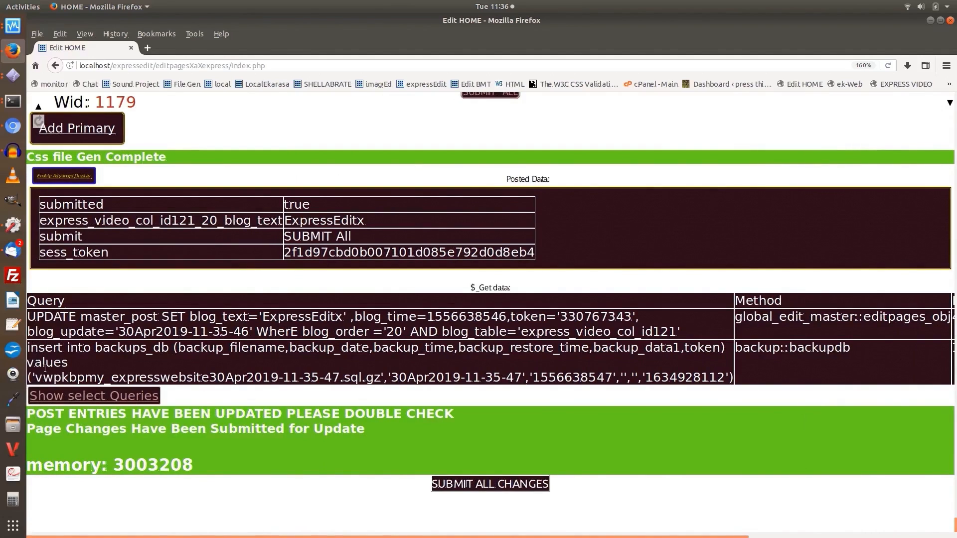
left_click(87, 397)
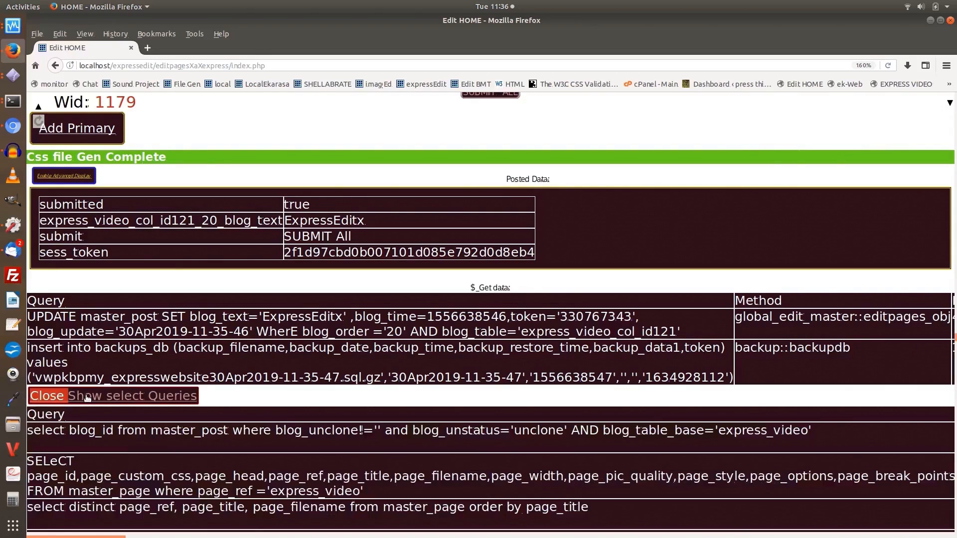
left_click(87, 397)
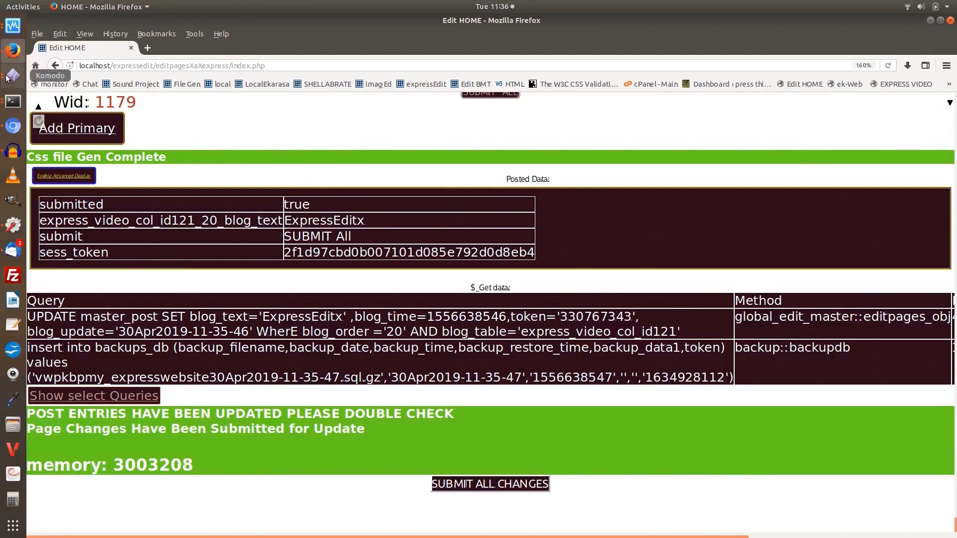
left_click(40, 107)
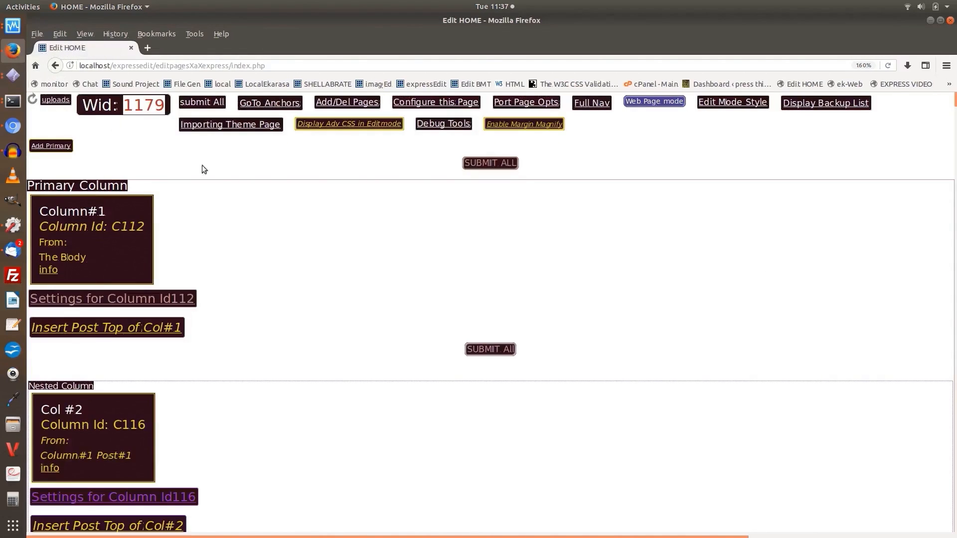